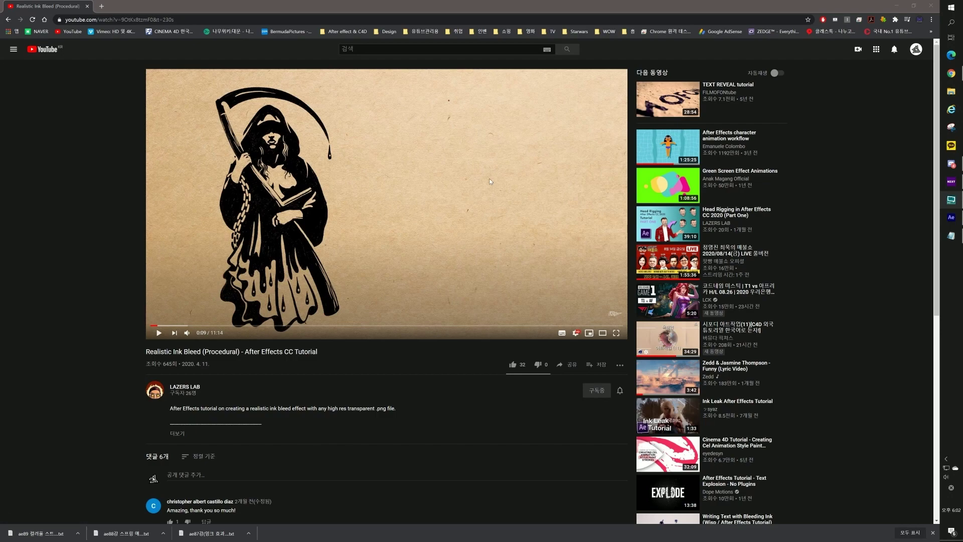
Step: Switch to After Effects and create a new composition named 로고 lasting 0:00:01:00
left_click(896, 6)
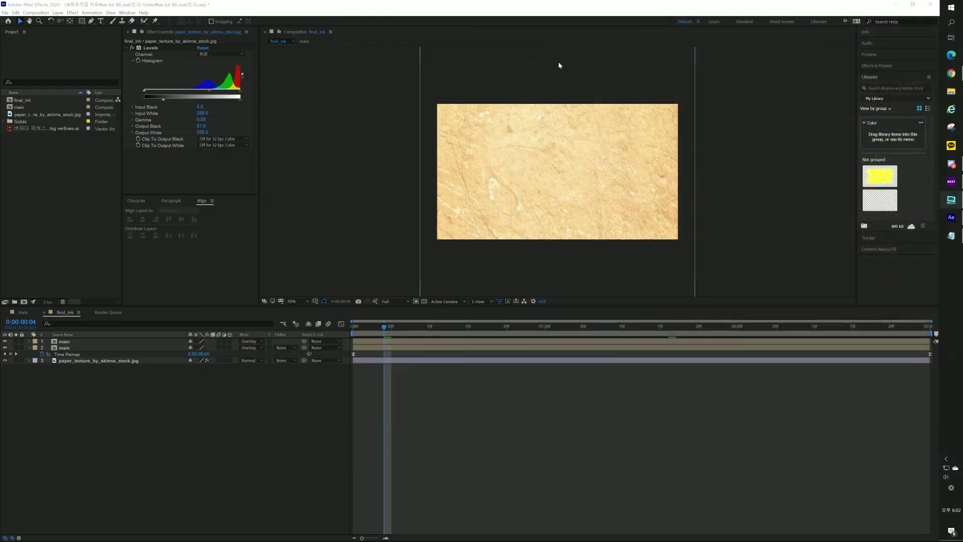
left_click(215, 411)
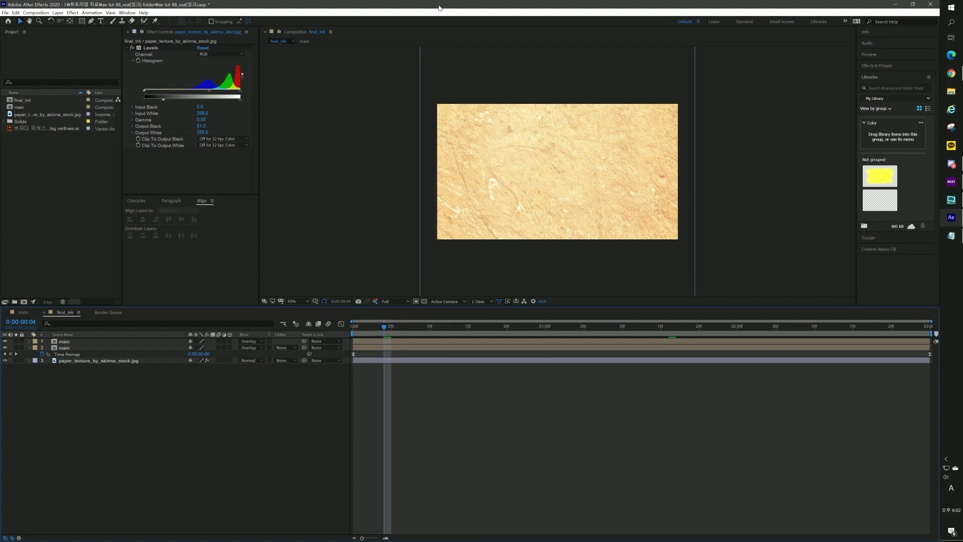
left_click(36, 12)
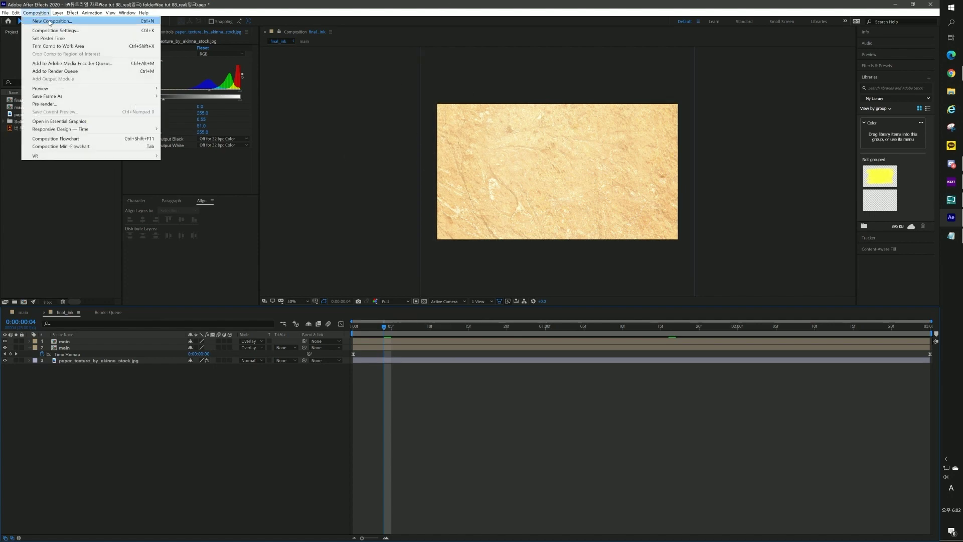
left_click(30, 19)
left_click_drag(432, 178, 458, 189)
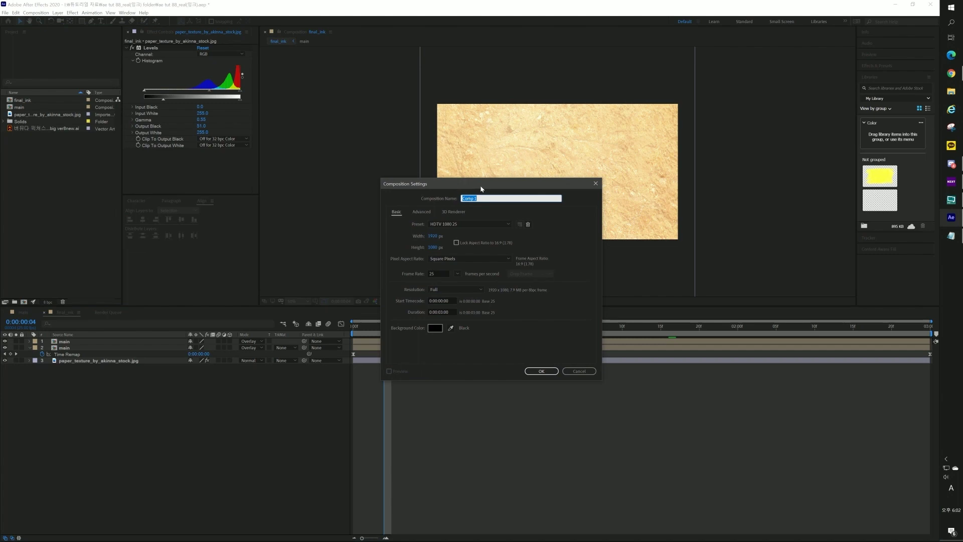
type("a")
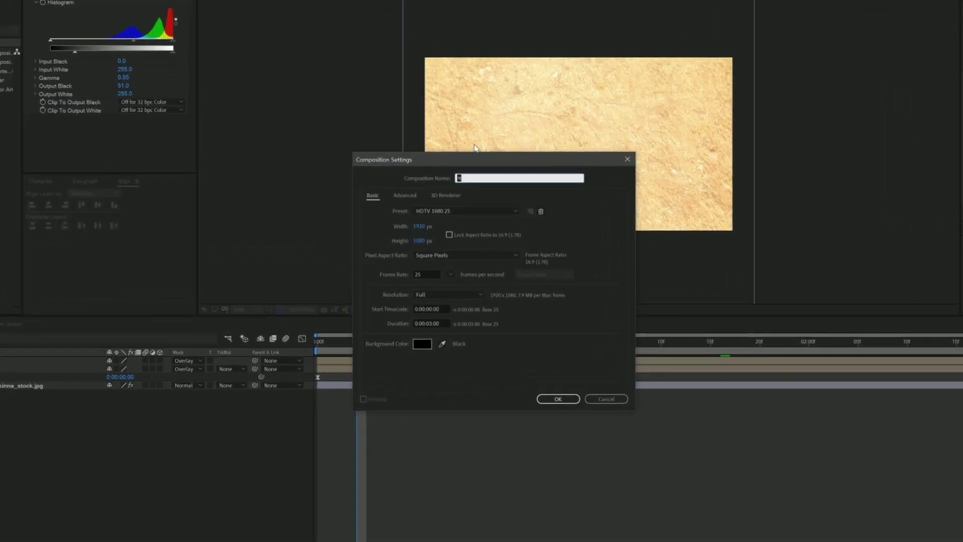
key("BackSpace")
type("로고")
left_click(432, 324)
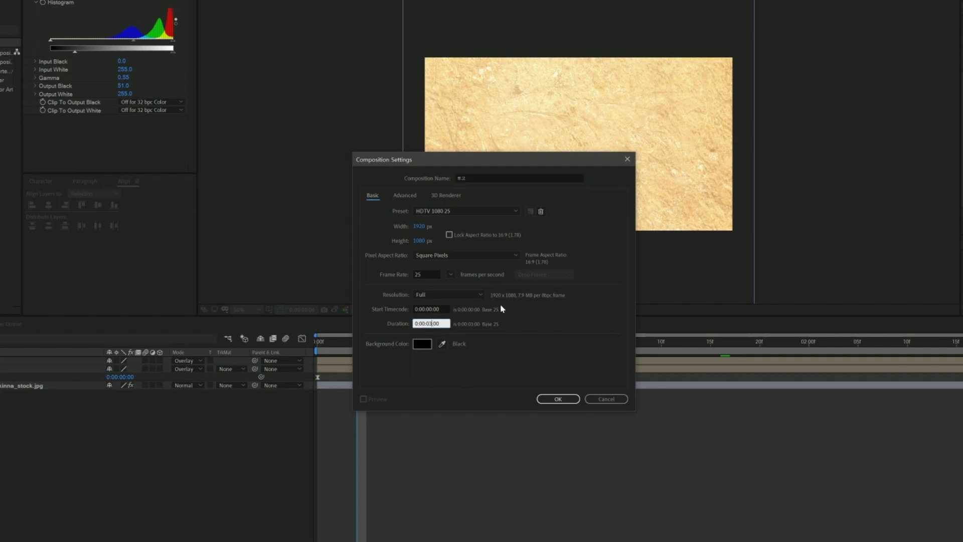
key("BackSpace")
type("1")
left_click(561, 400)
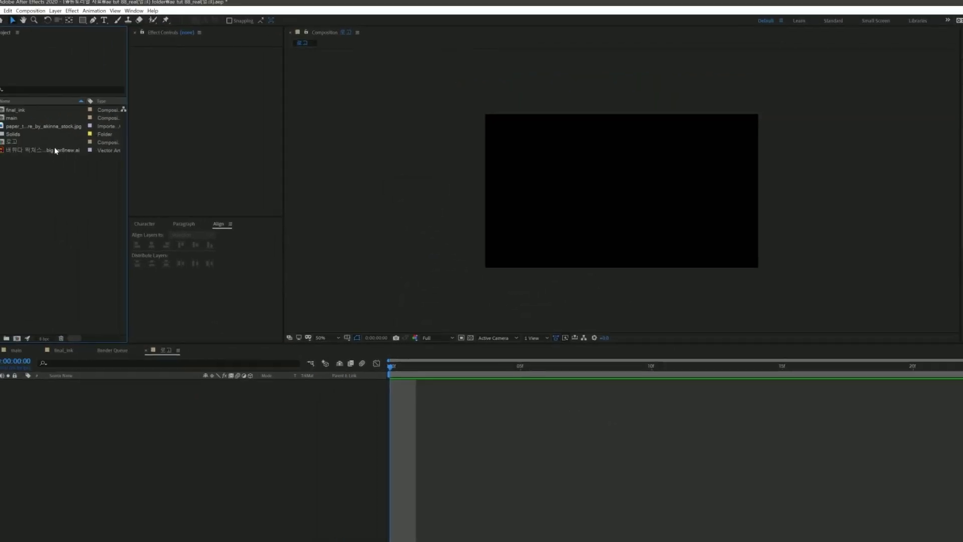
Step: Change the 로고 composition's background colour to white (FFFFFF) in Composition Settings
left_click(36, 14)
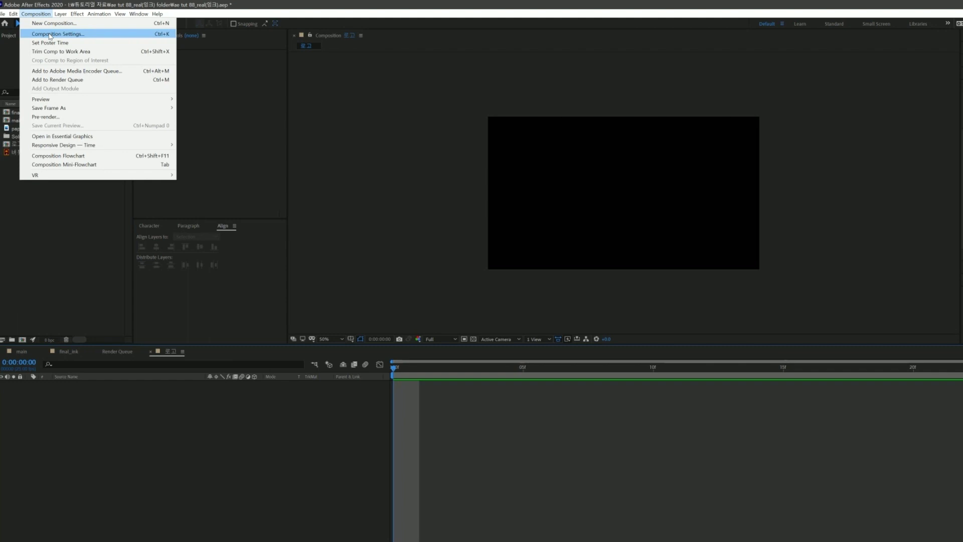
left_click(50, 34)
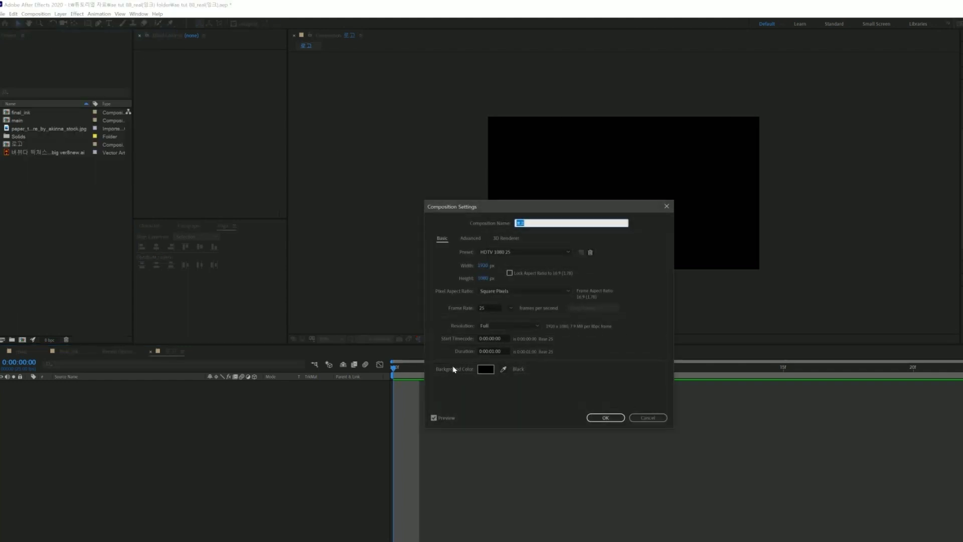
left_click(485, 369)
left_click(389, 361)
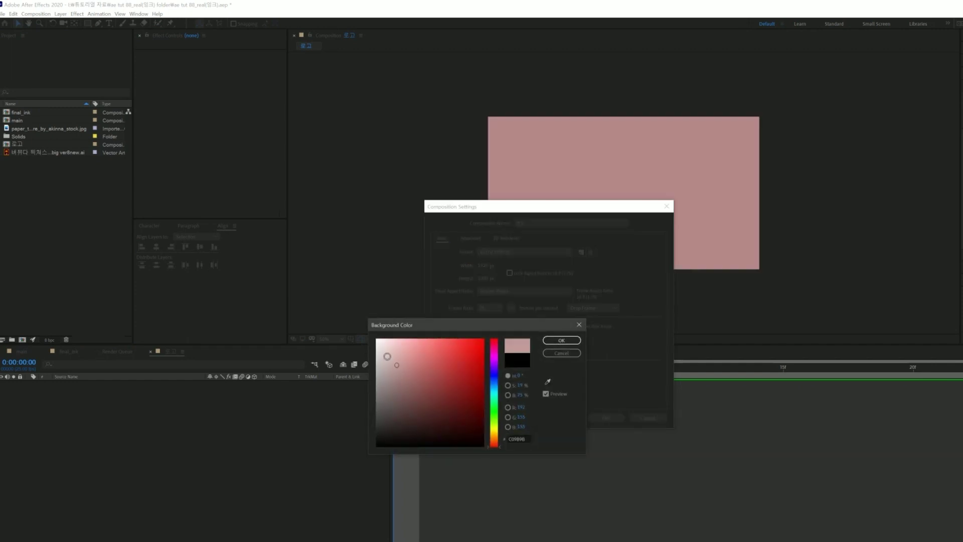
left_click(377, 339)
left_click(570, 343)
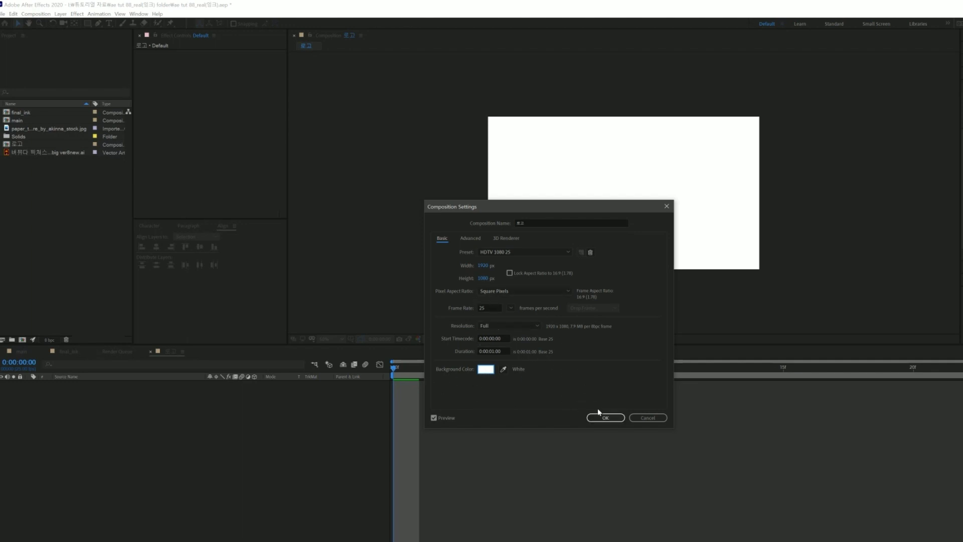
left_click(598, 422)
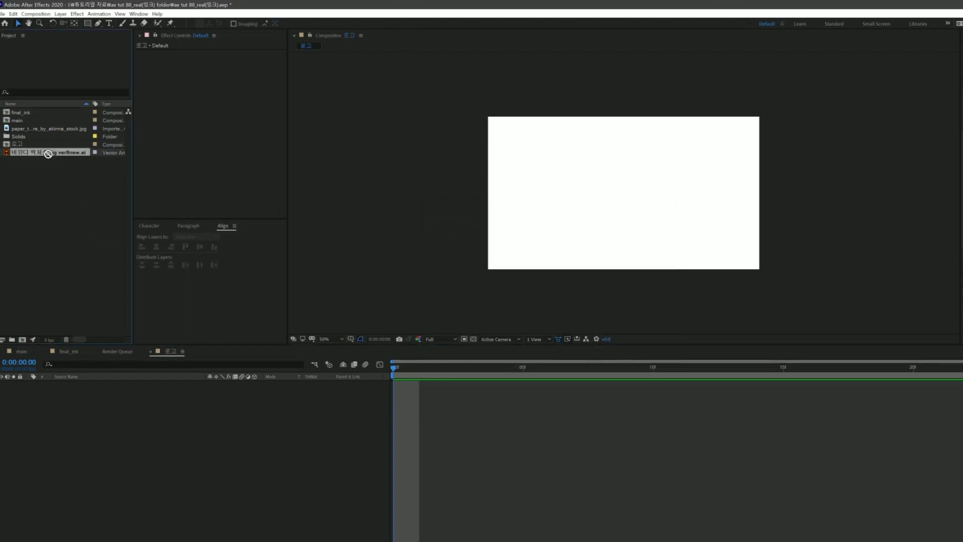
Step: Drag the .ai triangle logo into the 로고 timeline and scale it down to 31%
left_click_drag(51, 153, 178, 457)
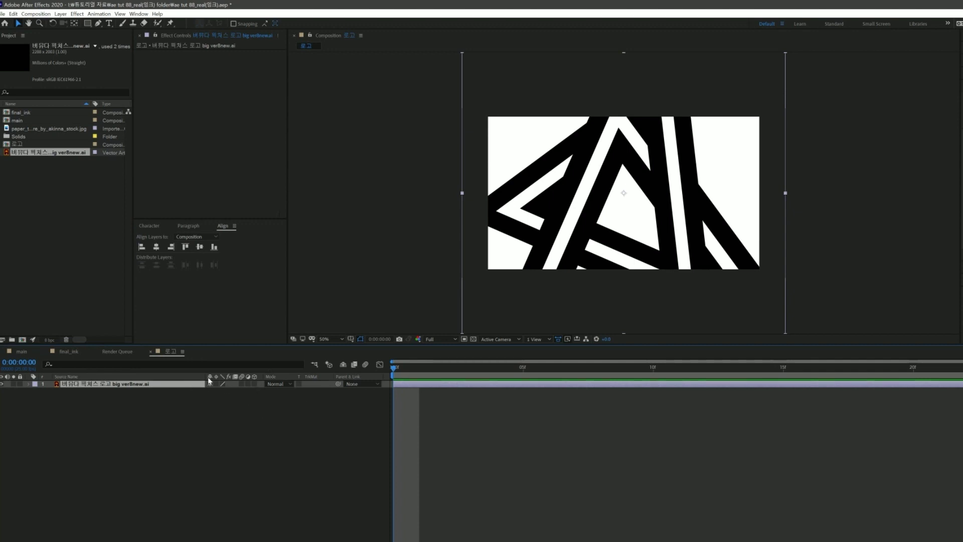
key("s")
left_click_drag(223, 391, 198, 394)
left_click(245, 452)
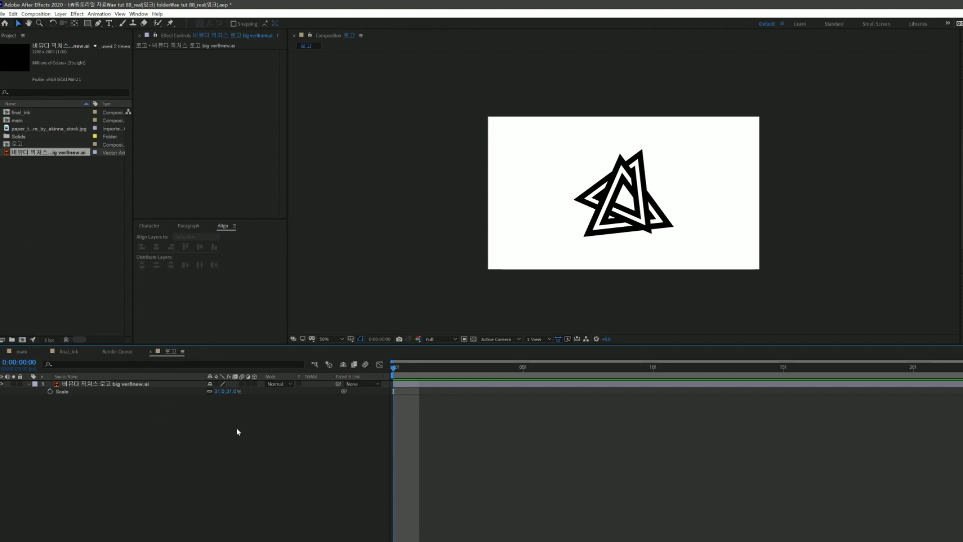
Step: Add a new adjustment layer above the logo layer and keep it selected
right_click(276, 409)
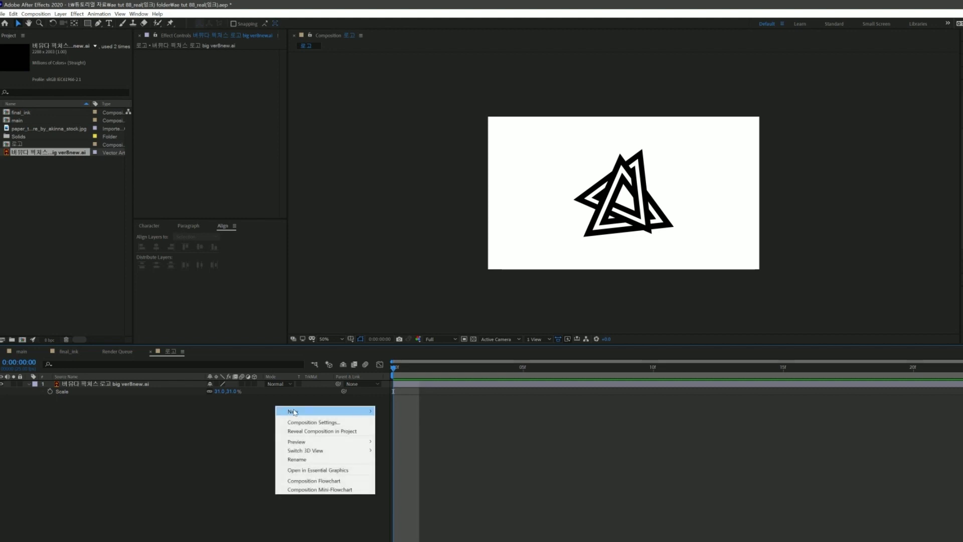
mouse_move(296, 411)
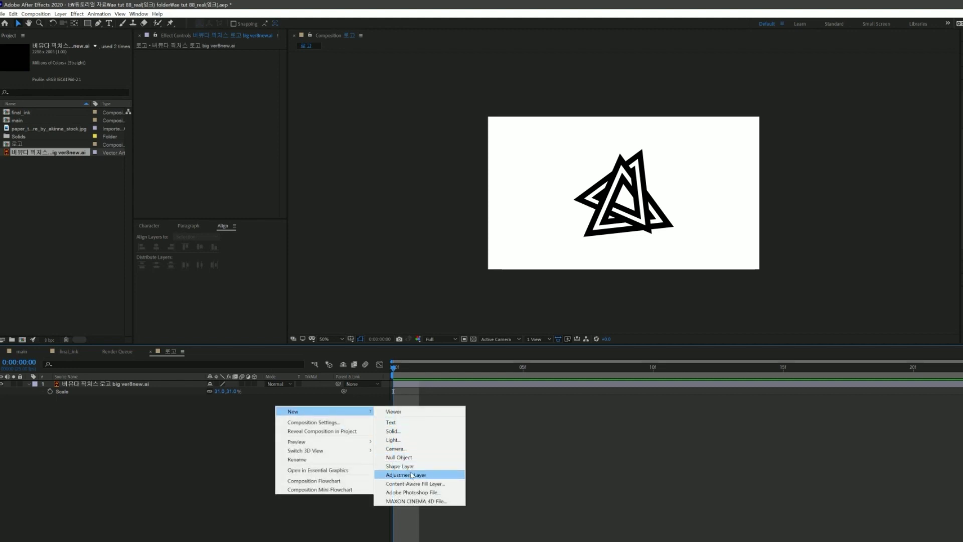
left_click(232, 452)
right_click(282, 403)
mouse_move(334, 411)
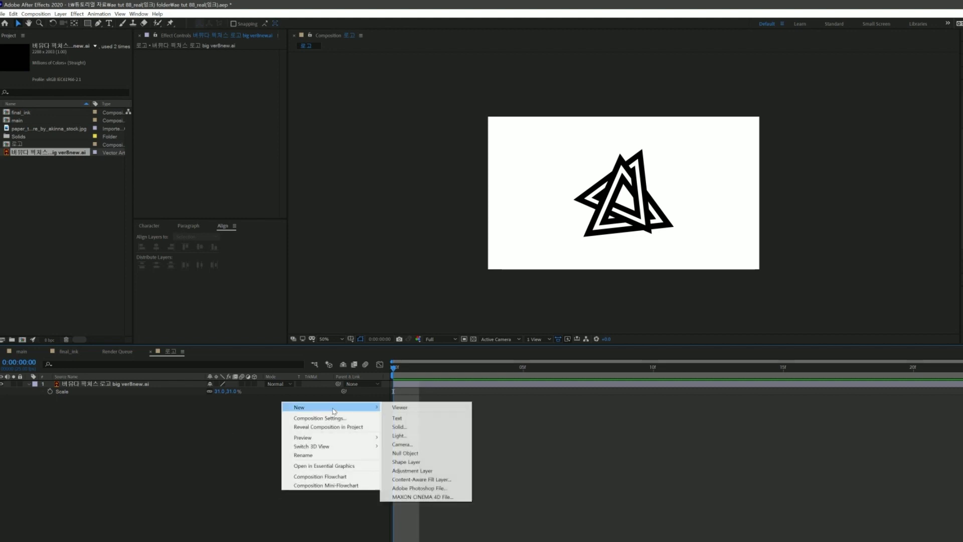
left_click(424, 470)
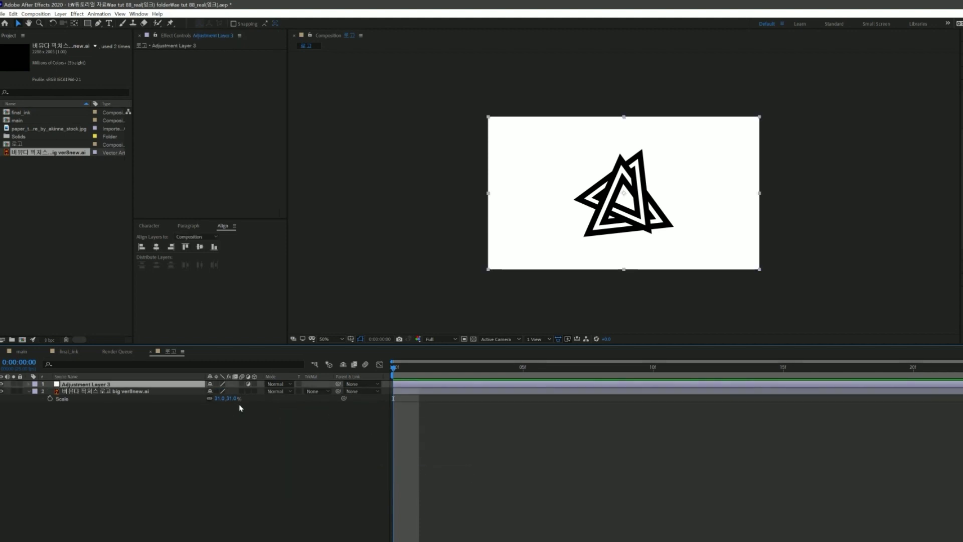
left_click(190, 392)
left_click(191, 385)
Step: Apply the Matte Choker effect to the adjustment layer via the effect search
key("ctrl+space")
type("ma")
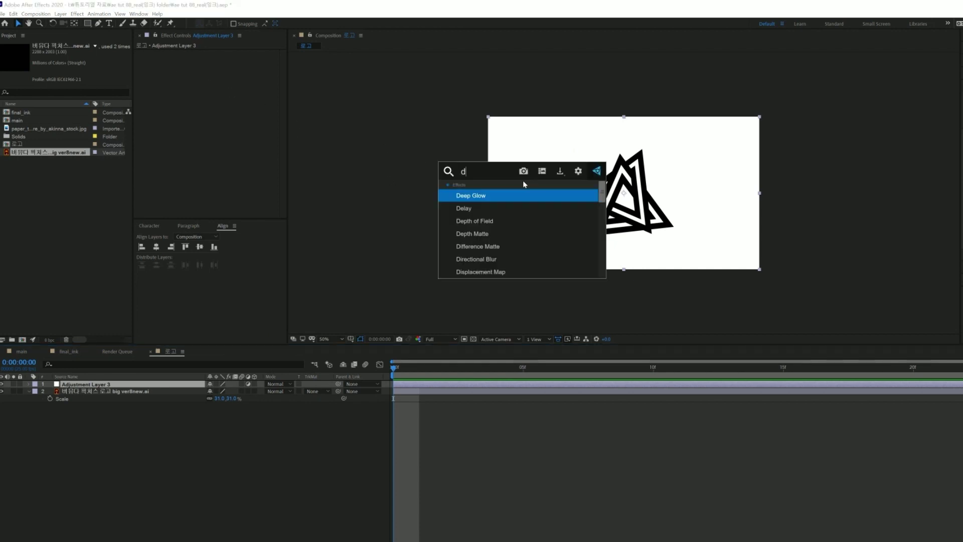
type("tt")
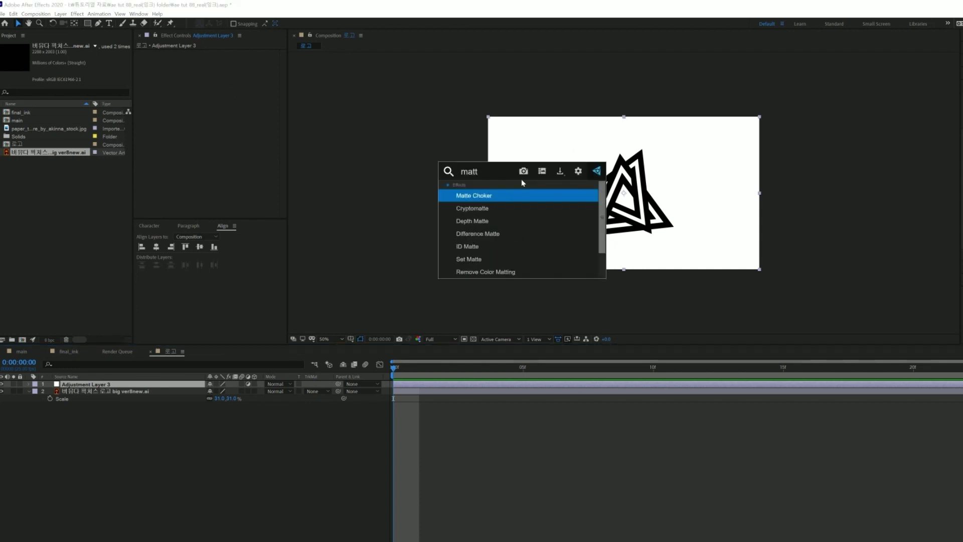
left_click(495, 196)
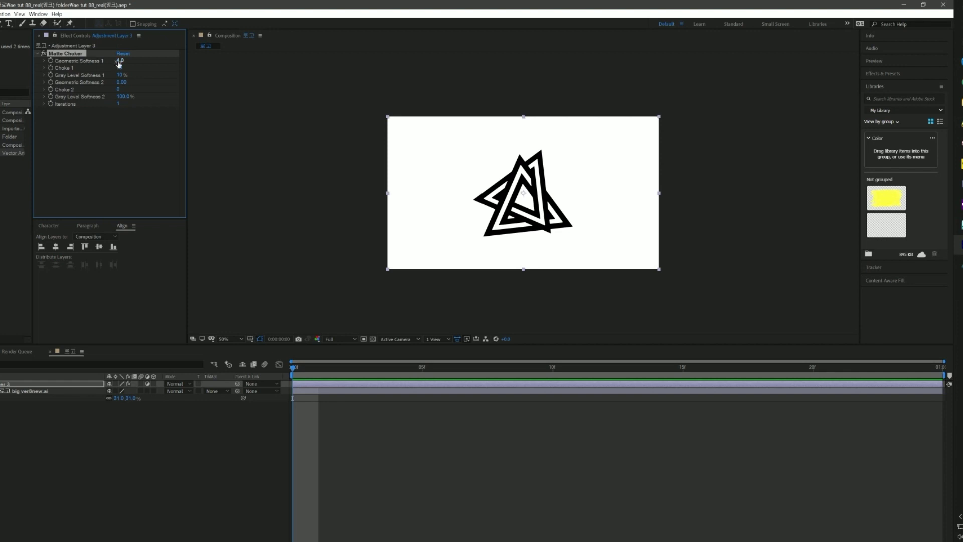
Step: Set Matte Choker's Geometric Softness 1 to 100 and preview the softened logo
mouse_move(118, 60)
left_mouse_down()
mouse_move(254, 89)
mouse_move(102, 96)
left_mouse_up()
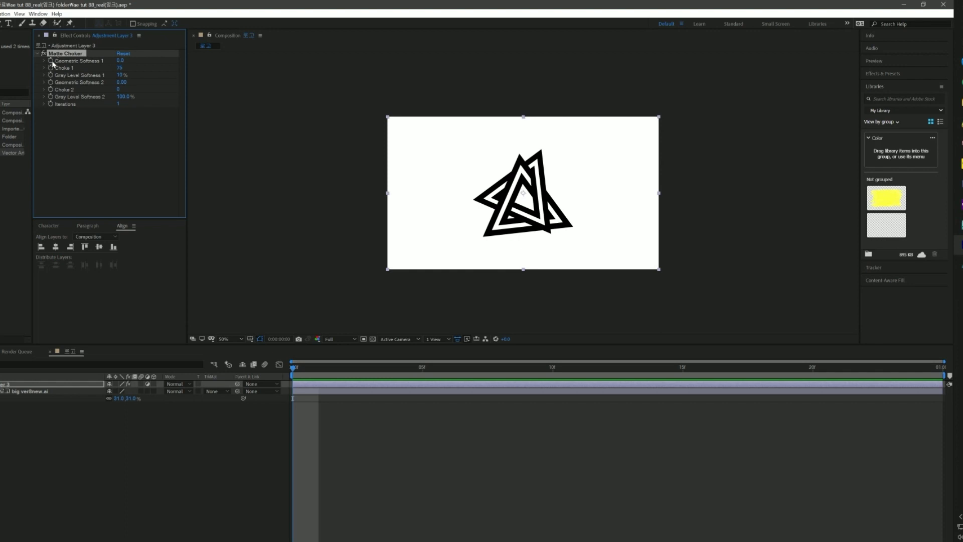
left_click(120, 61)
type("100")
key("Return")
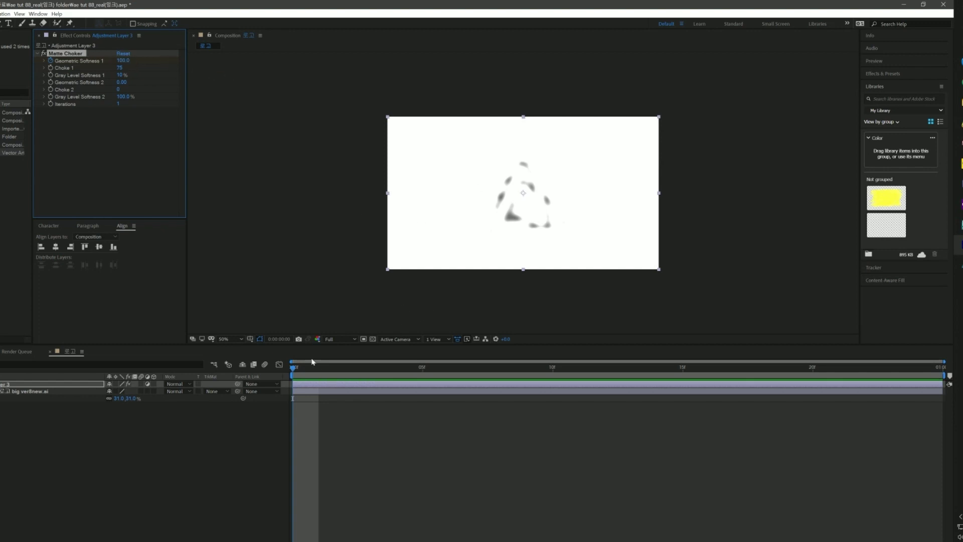
left_click(311, 377)
key("space")
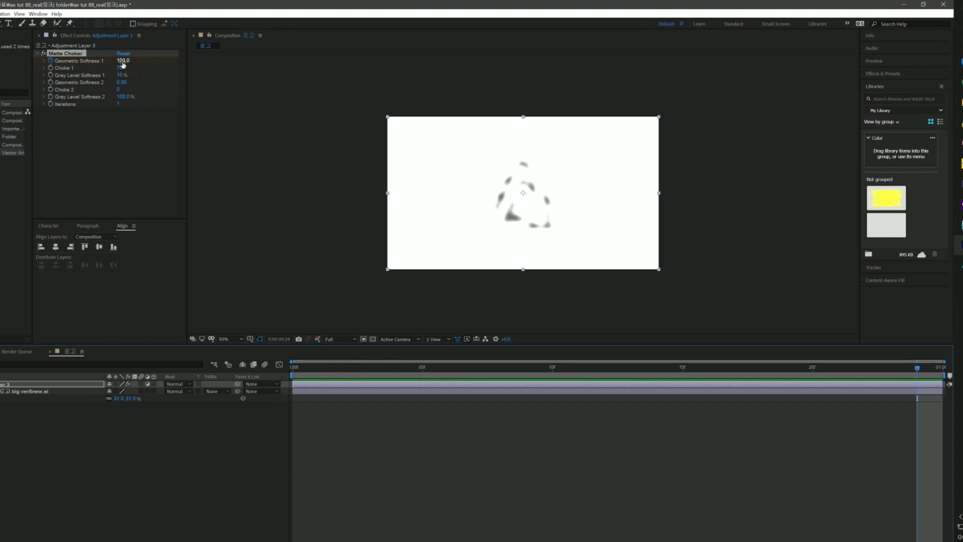
Step: Reset Geometric Softness 1 to 0, preview, then raise it again at the first frame
type("0")
key("Return")
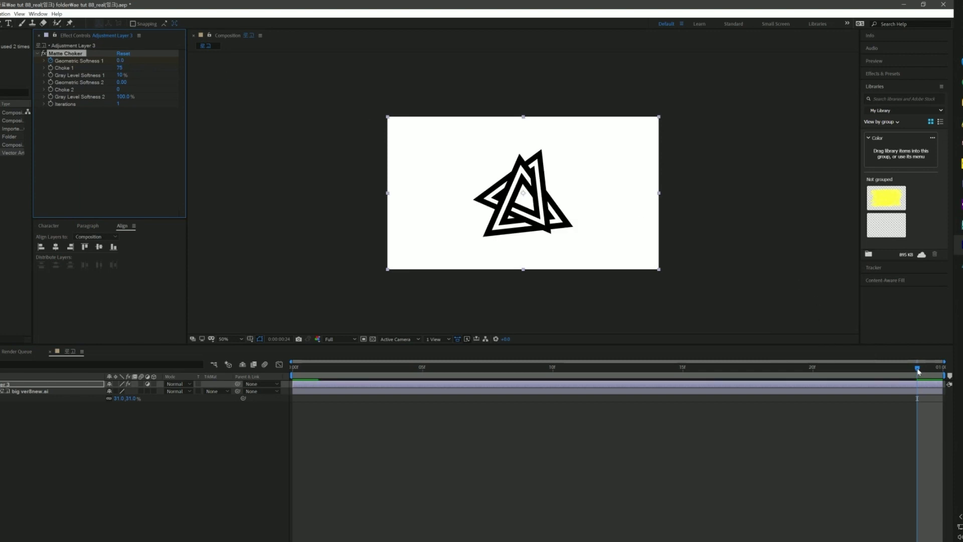
key("space")
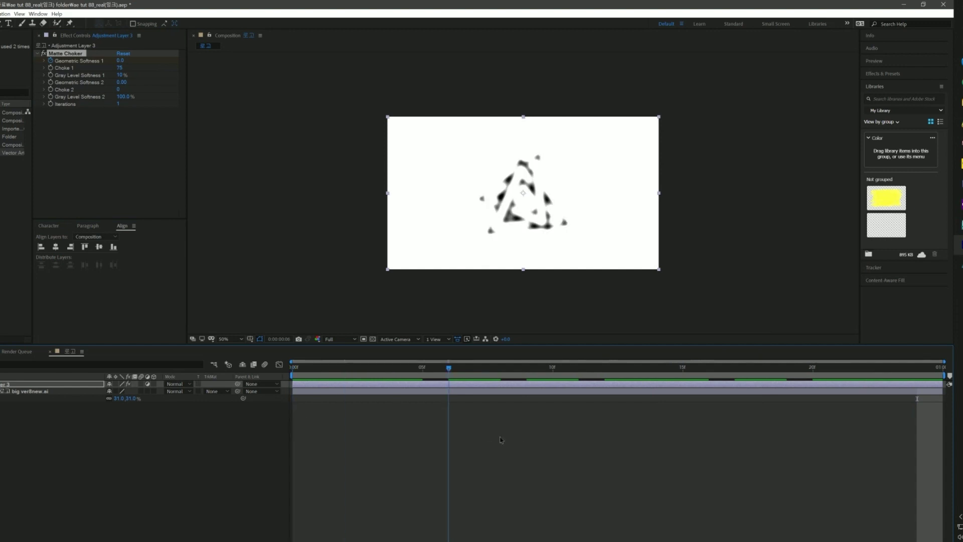
left_click_drag(120, 60, 133, 110)
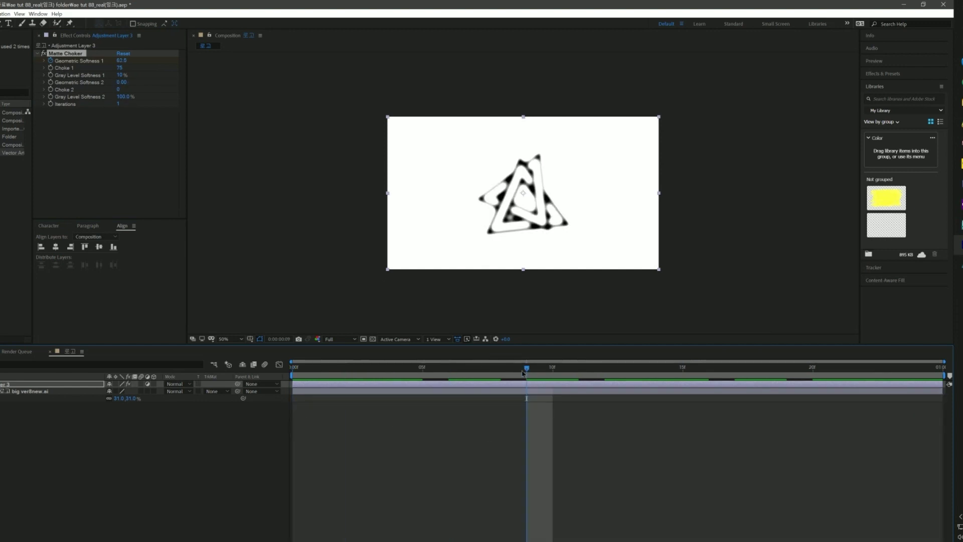
key("Home")
left_click_drag(121, 60, 122, 71)
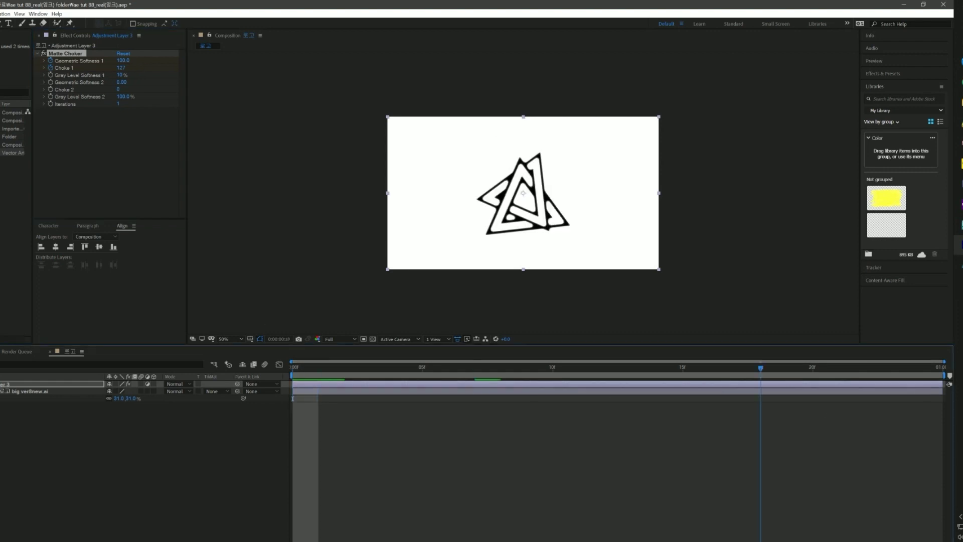
Step: At the last frame set Choke 1 to 0 and preview the animation
left_click_drag(295, 368, 917, 367)
left_click(122, 67)
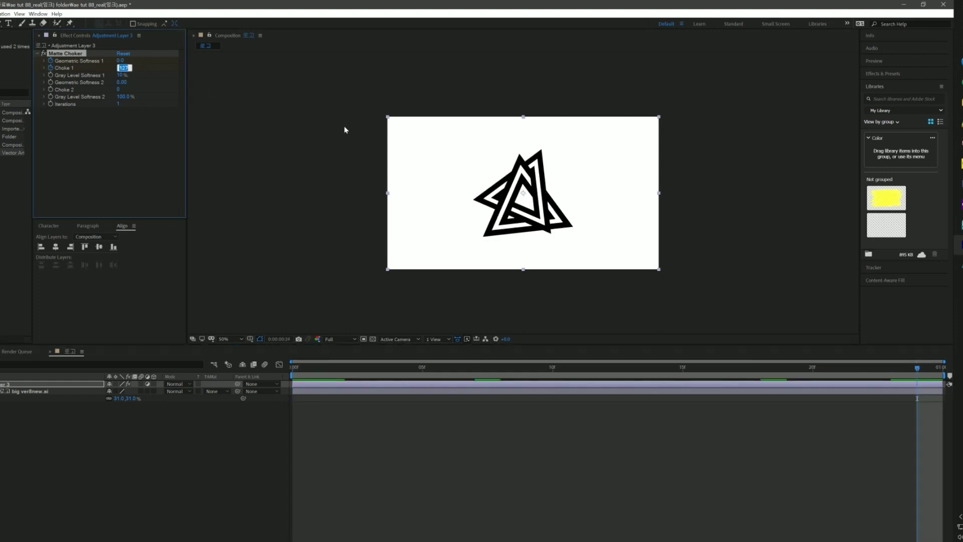
type("0")
key("Return")
key("space")
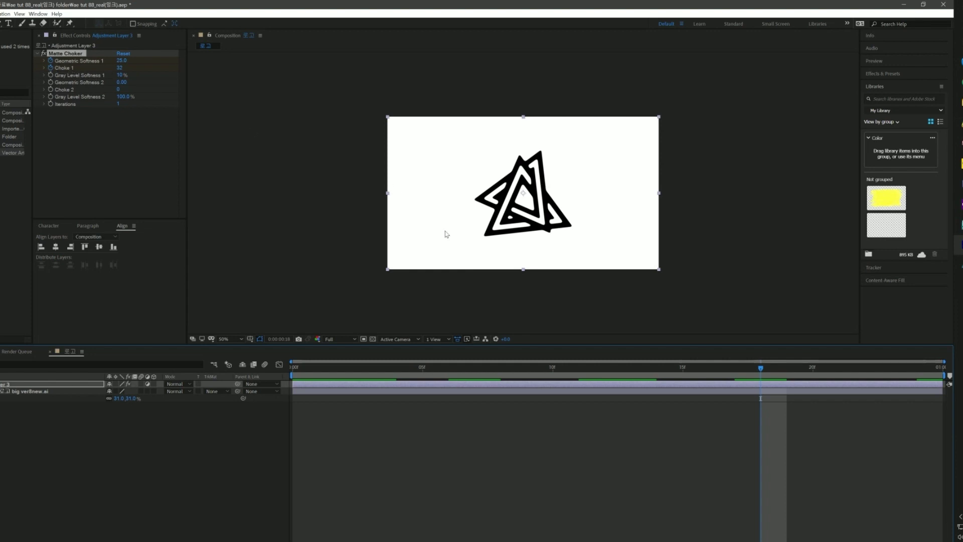
Step: Keyframe Gray Level Softness 1 from 0% at the first frame to 100% at the last
left_click_drag(387, 374, 292, 371)
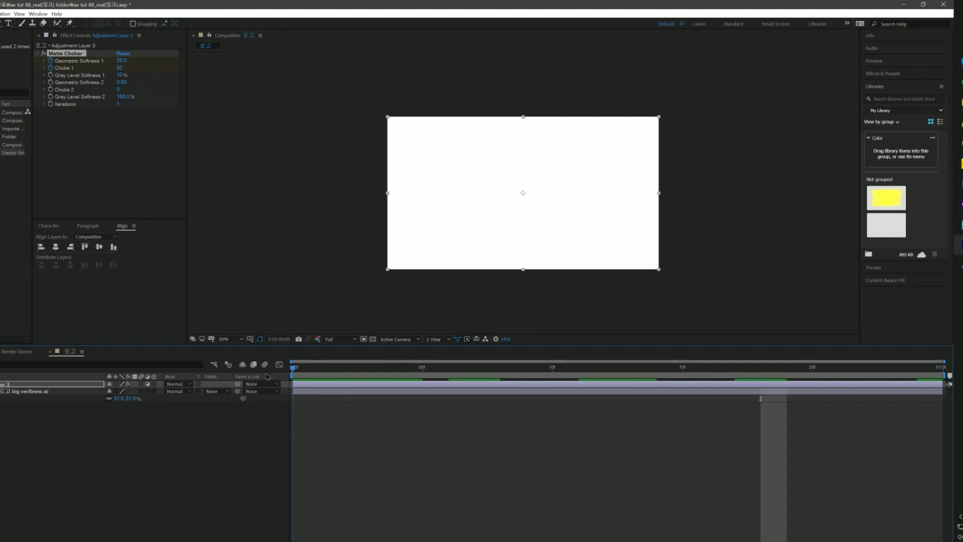
left_click(53, 78)
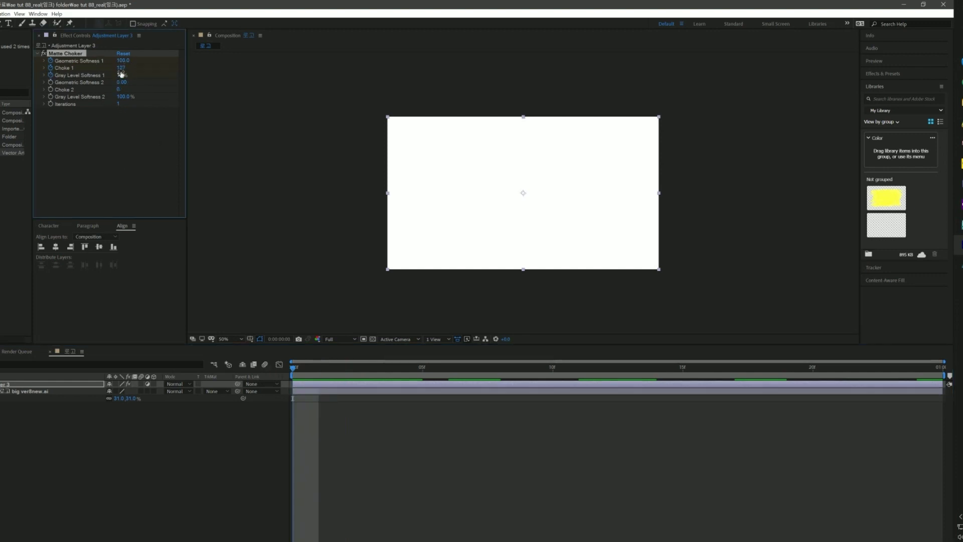
left_click(120, 75)
type("0")
key("Return")
key("space")
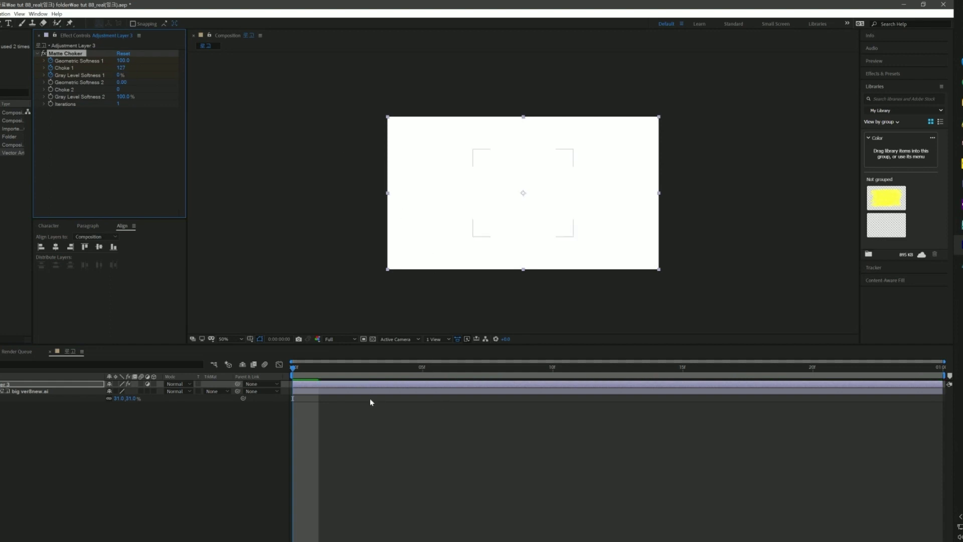
left_click(120, 75)
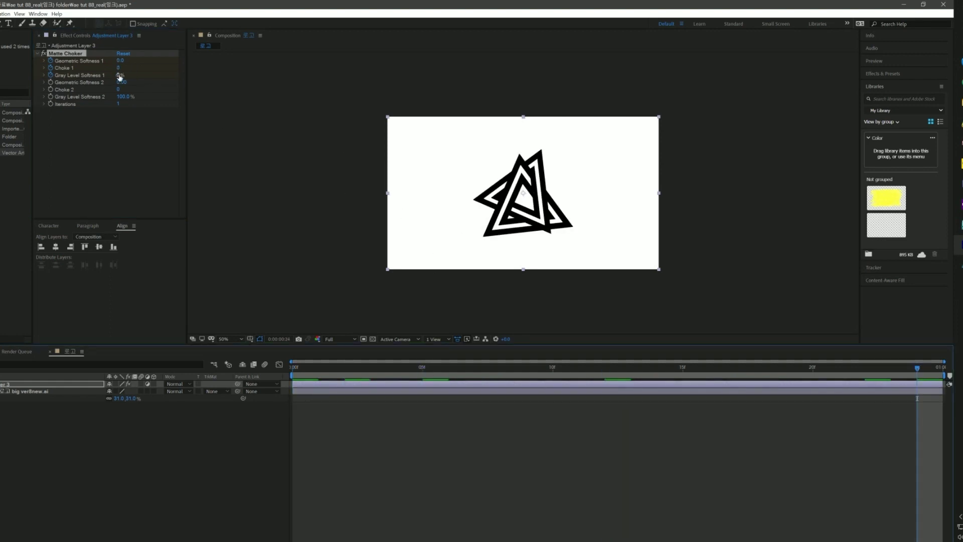
type("100")
key("Return")
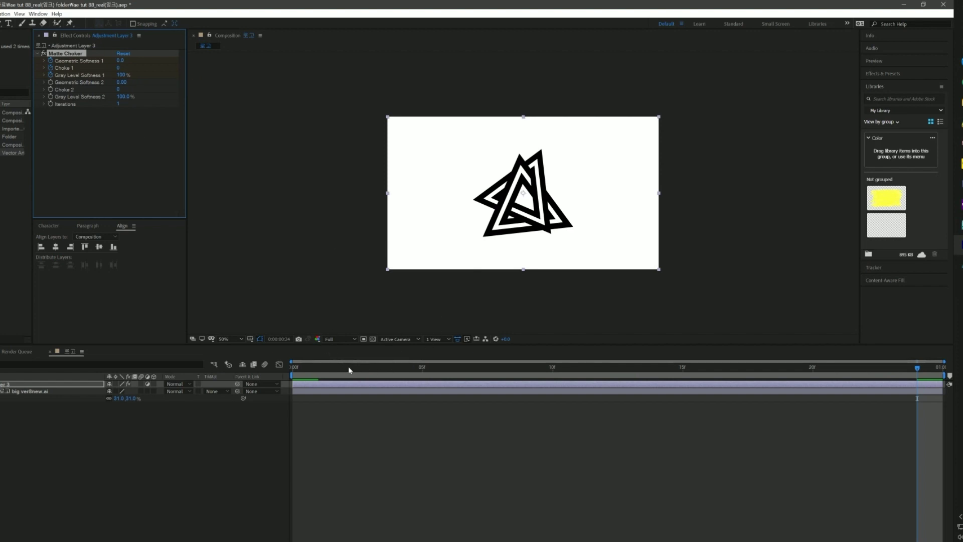
Step: Key Choke 2 at the first frame, preview the bleed-in, and reveal keyframes with U
left_click_drag(349, 366, 251, 372)
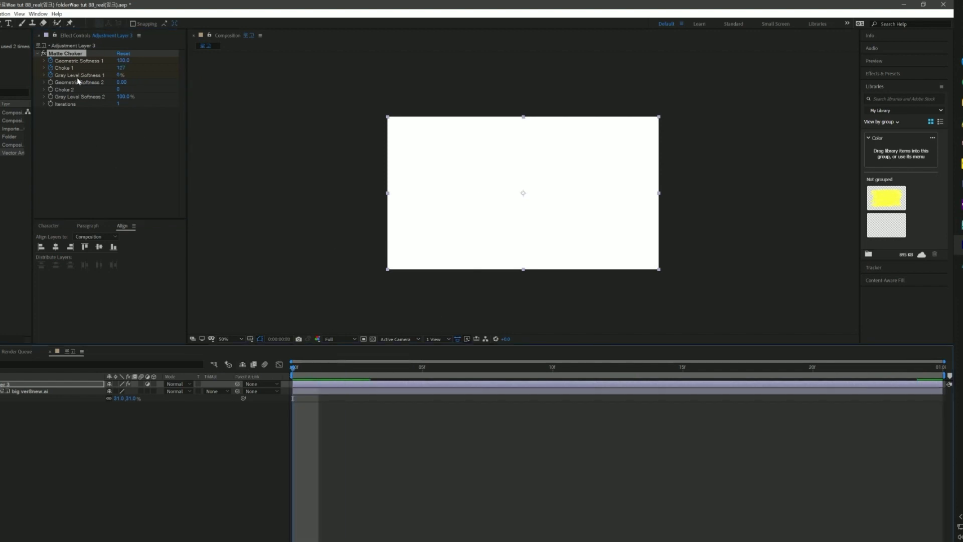
left_click(50, 92)
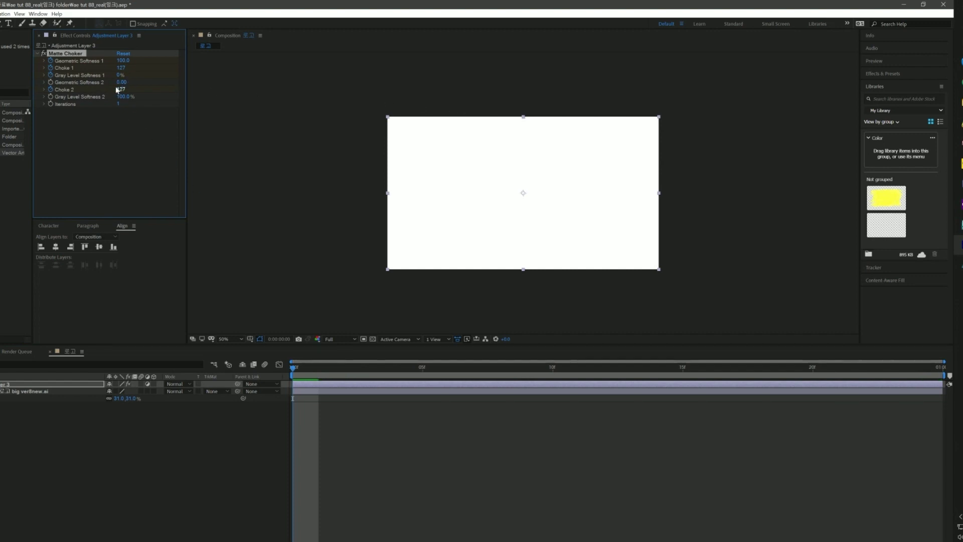
key("space")
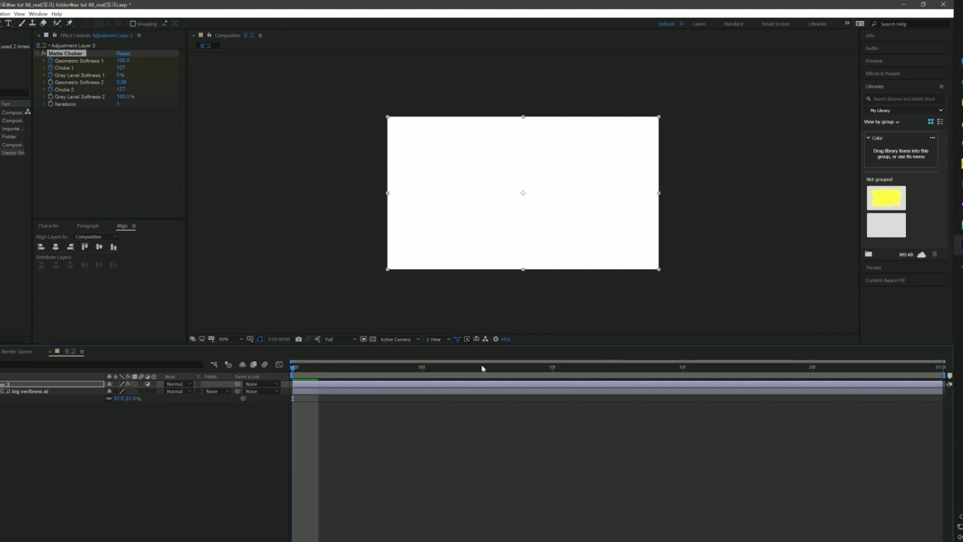
left_click(120, 90)
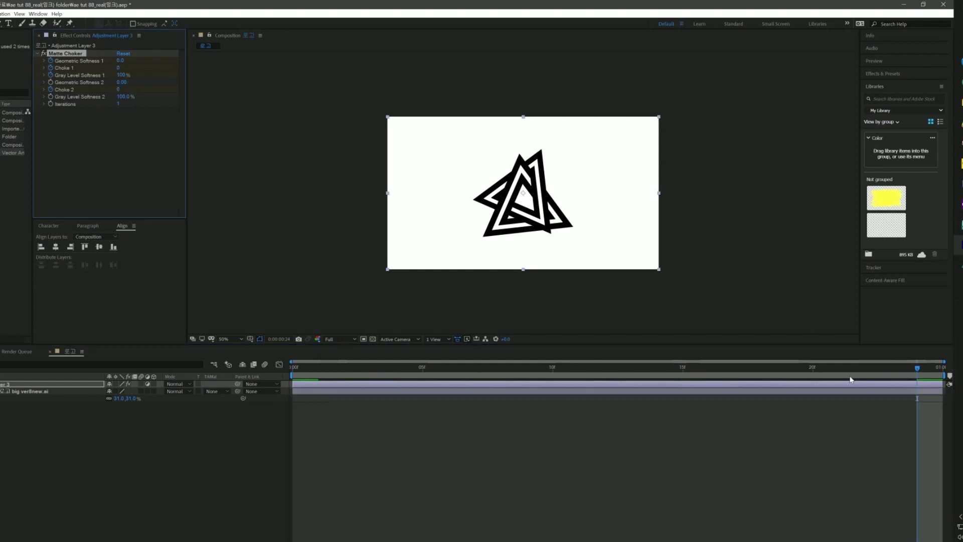
key("u")
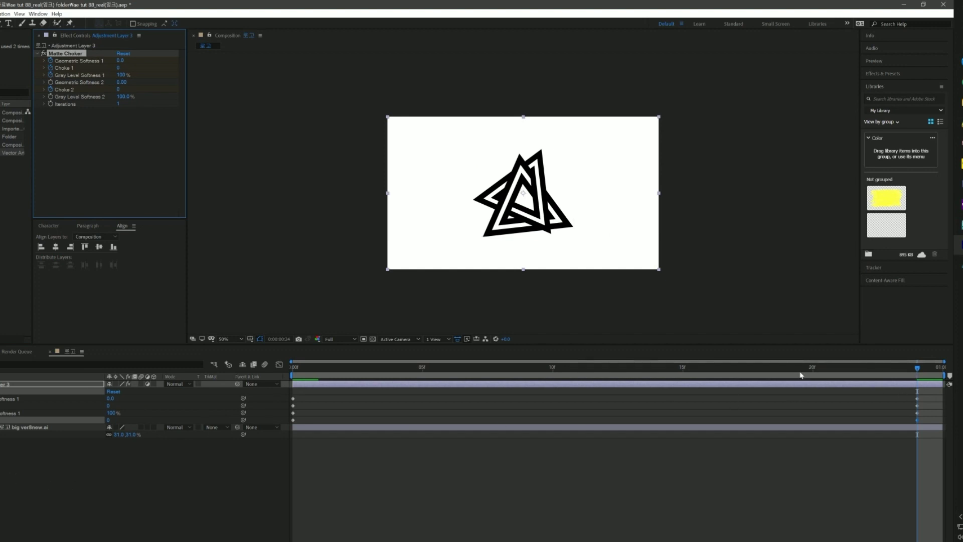
key("space")
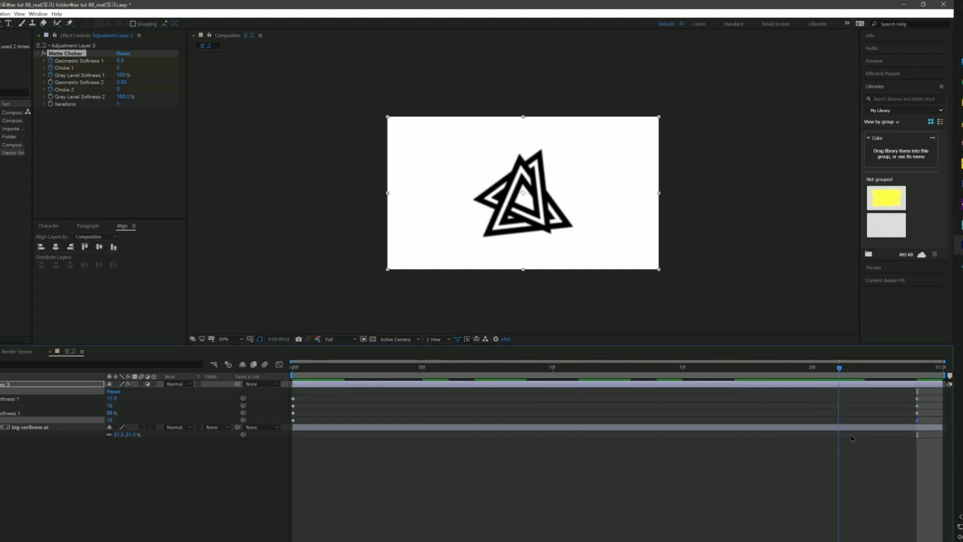
key("space")
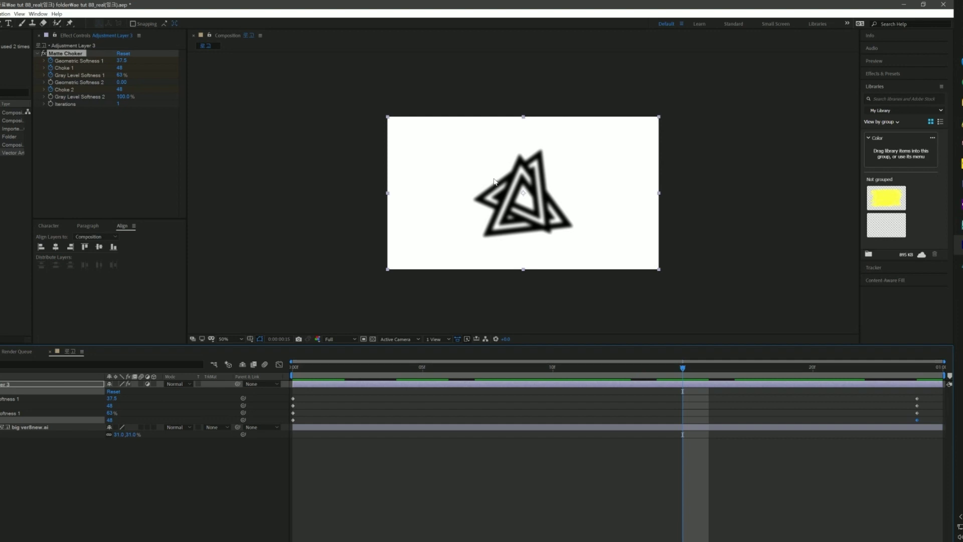
Step: Apply Turbulent Displace to Adjustment Layer 3 and preview the distorted logo
left_click(63, 390)
key("ctrl+space")
type("tu")
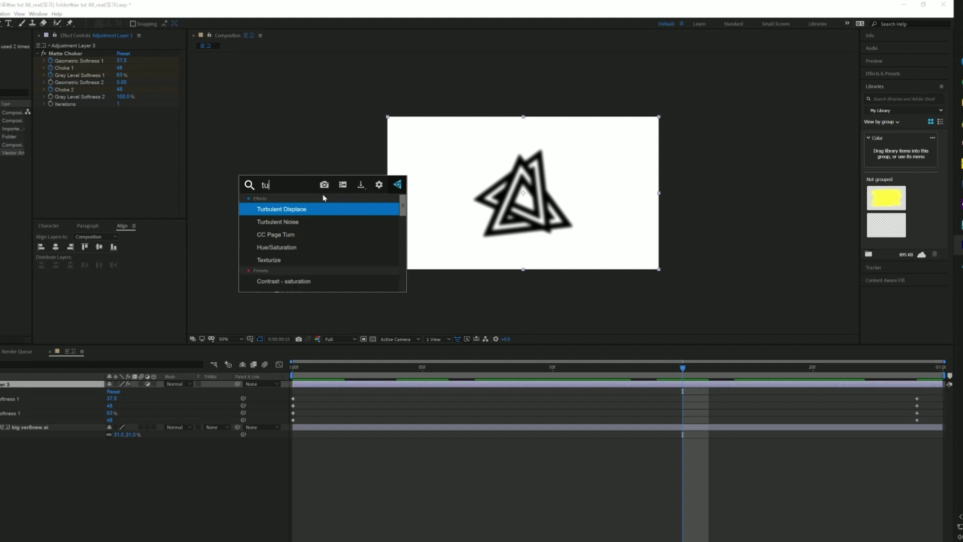
type("r")
left_click(333, 214)
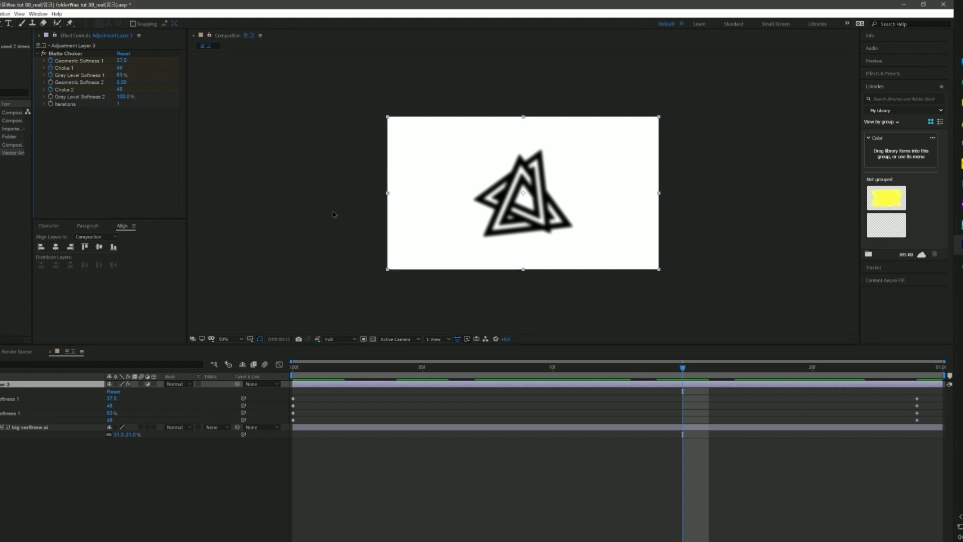
left_click(39, 54)
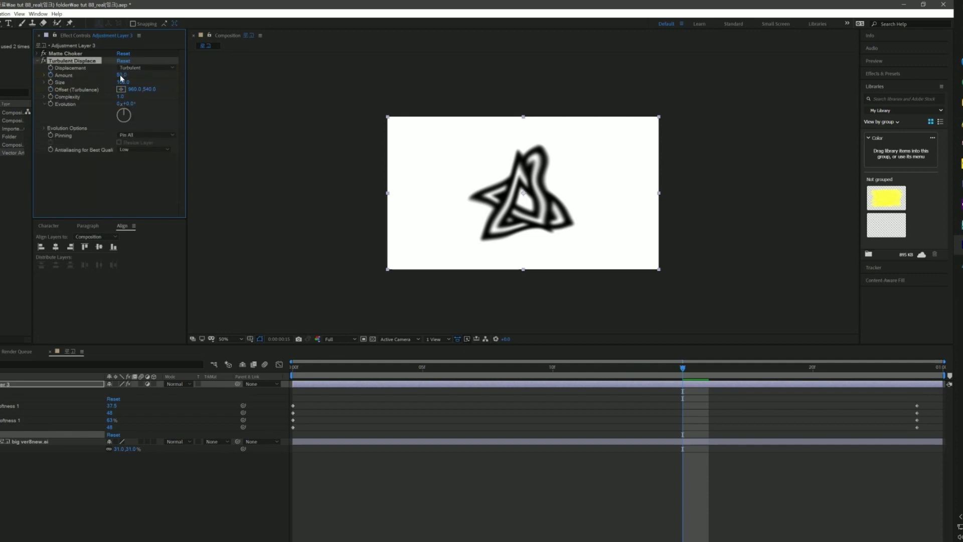
key("space")
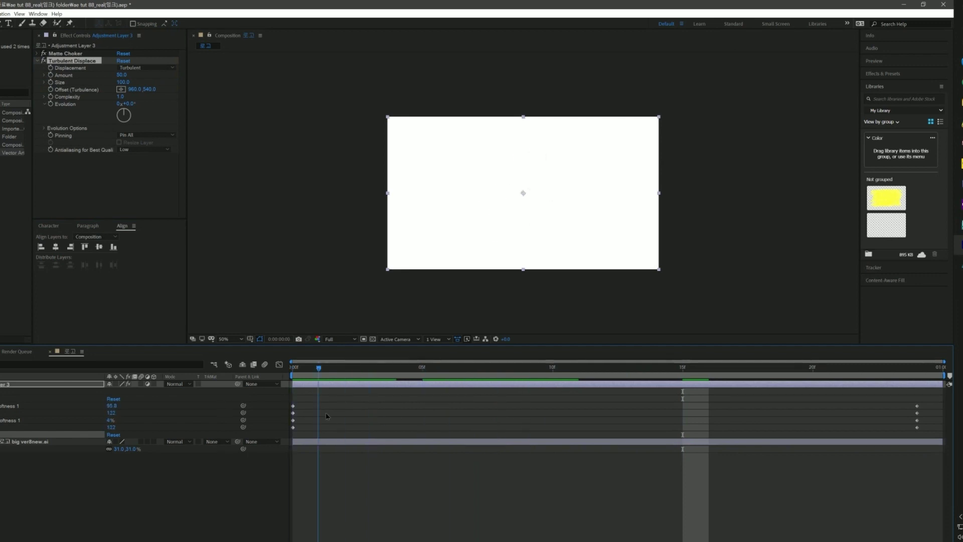
key("space")
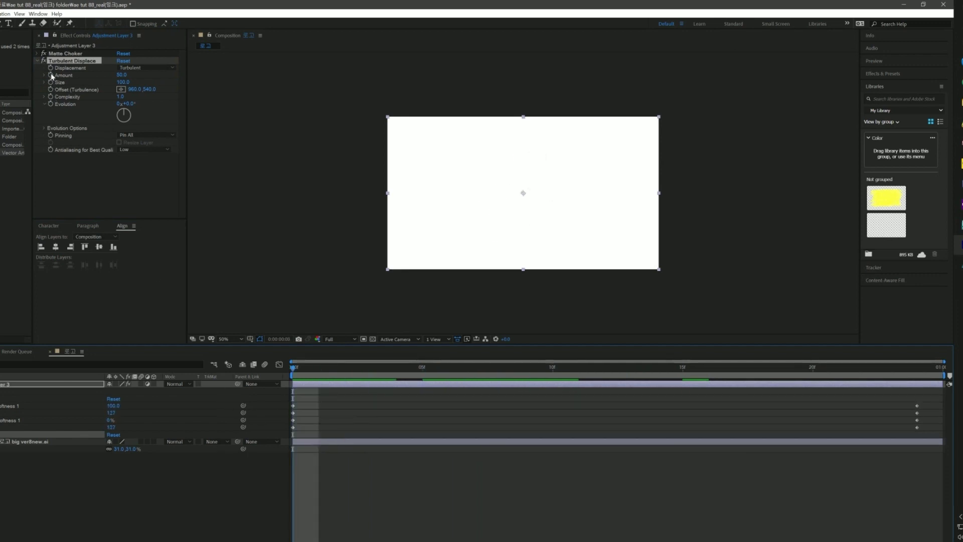
Step: Keyframe Turbulent Displace Amount at 0 on the first frame, then move to frame 24
left_click(51, 75)
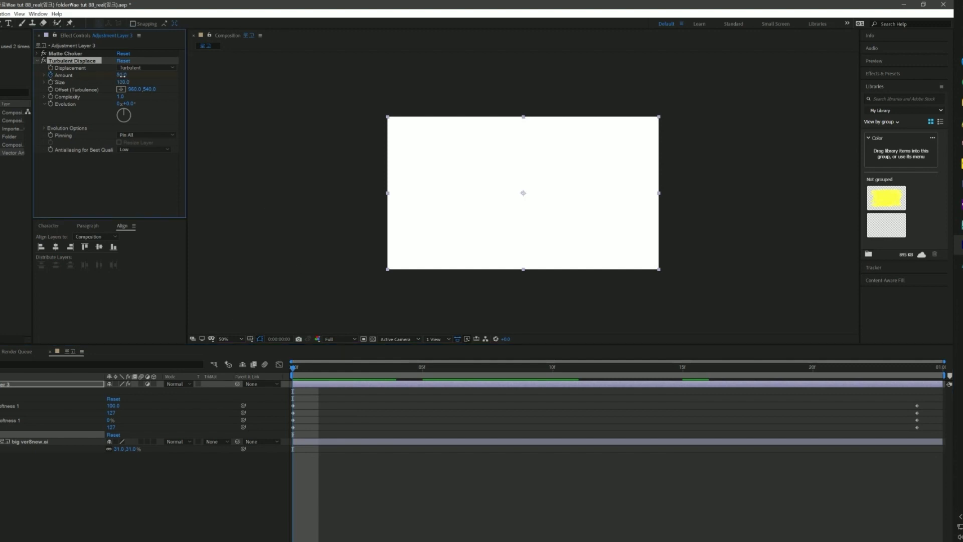
left_click(121, 74)
type("0")
key("Return")
left_click(326, 377)
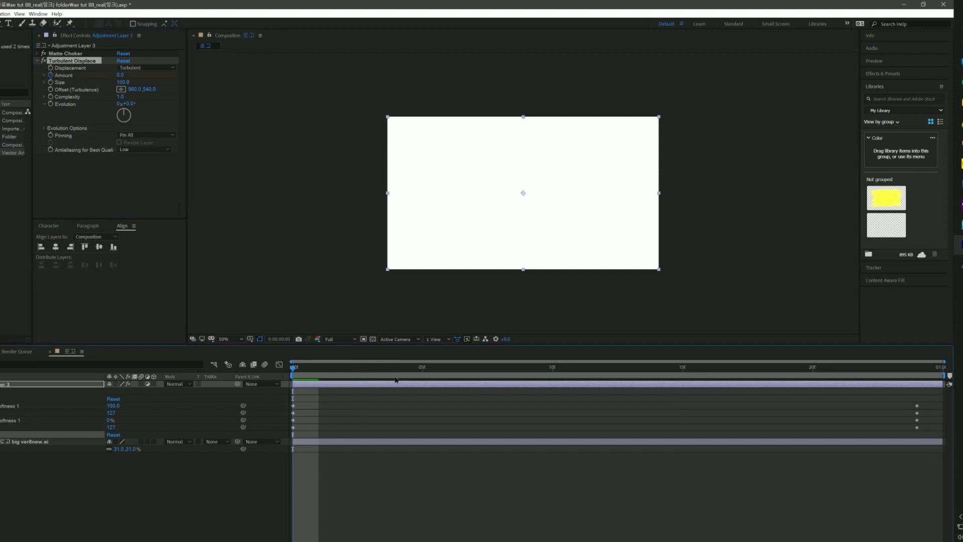
key("space")
left_click(122, 75)
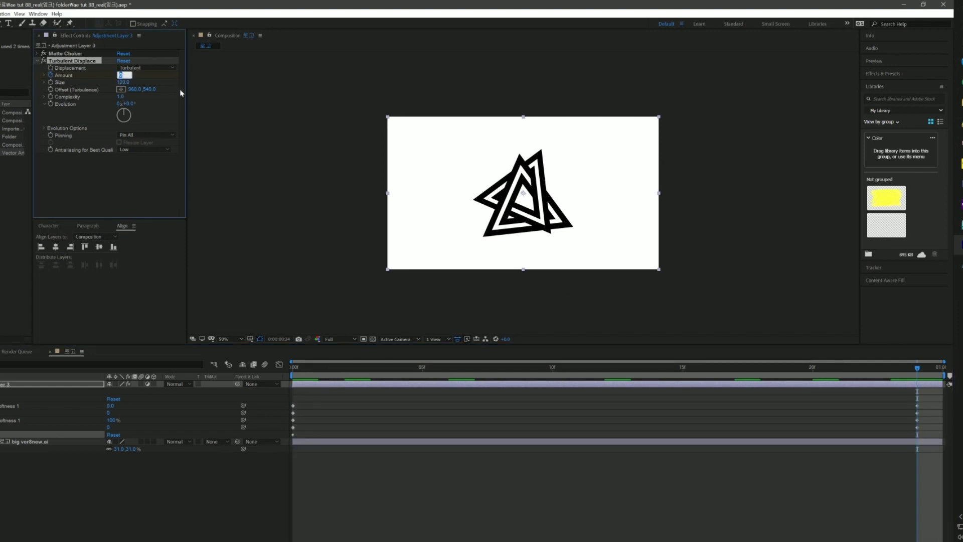
Step: At frame 24 set Turbulent Displace Amount to 50 and Size to 3.0
type("50")
key("Return")
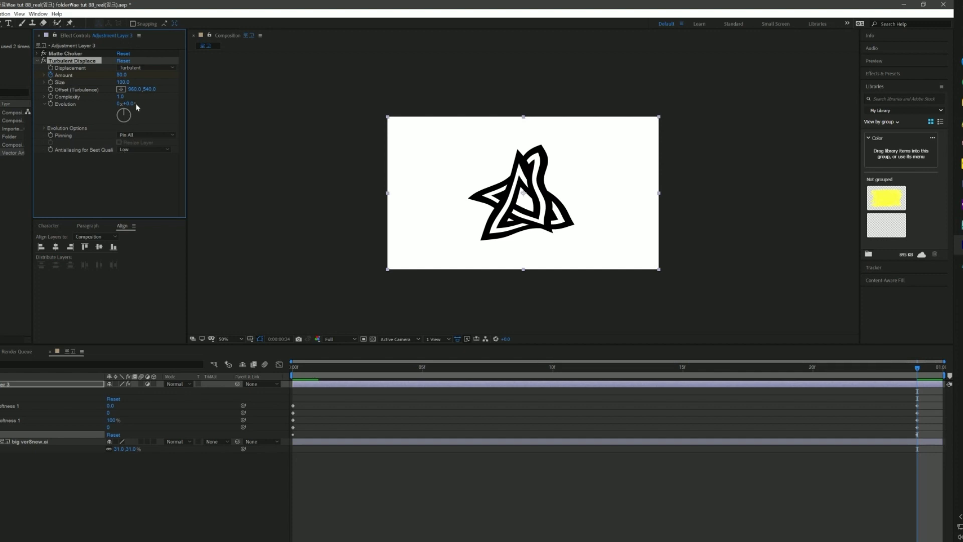
left_click(123, 82)
type("3")
key("Return")
Step: Set Complexity to 2.0 and collapse the Turbulent Displace settings
scroll(532, 200, "up", 2)
scroll(457, 143, "up", 2)
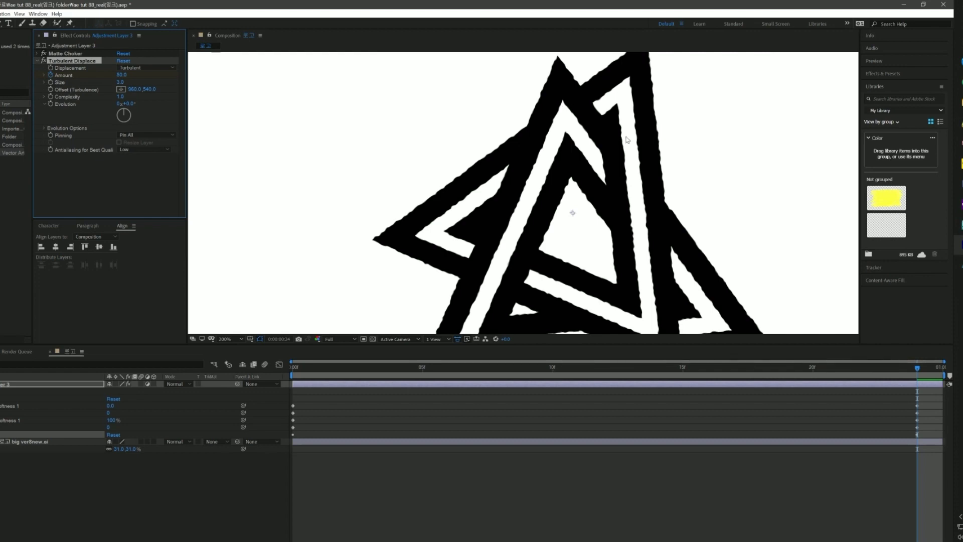
scroll(626, 140, "down", 2)
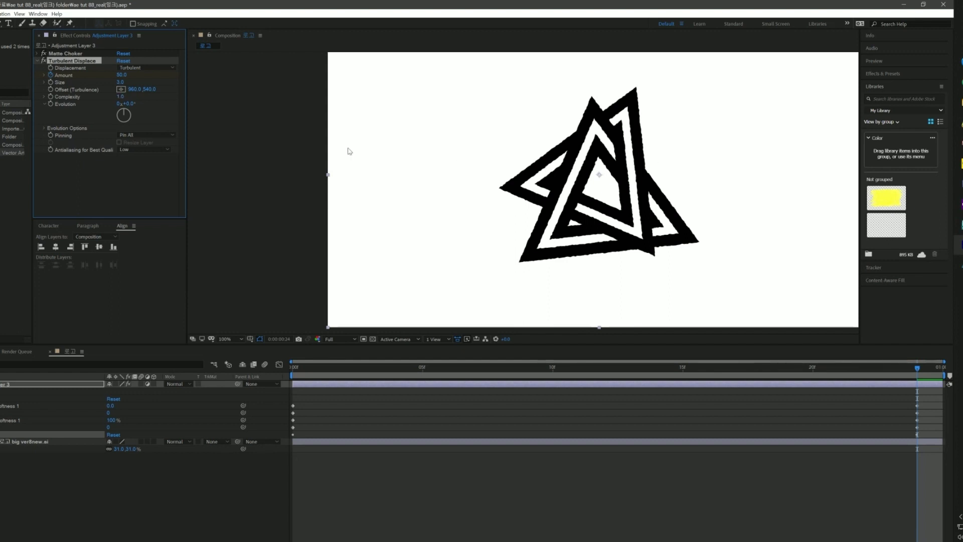
left_click(121, 97)
type("2")
key("Return")
left_click(36, 60)
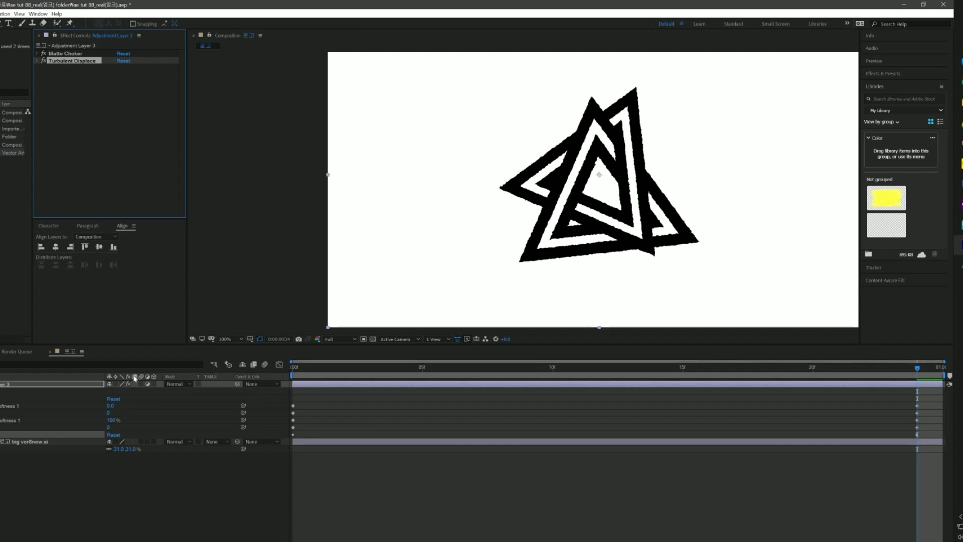
Step: Apply Gaussian Blur (Legacy) to the selected adjustment layer
left_click(79, 382)
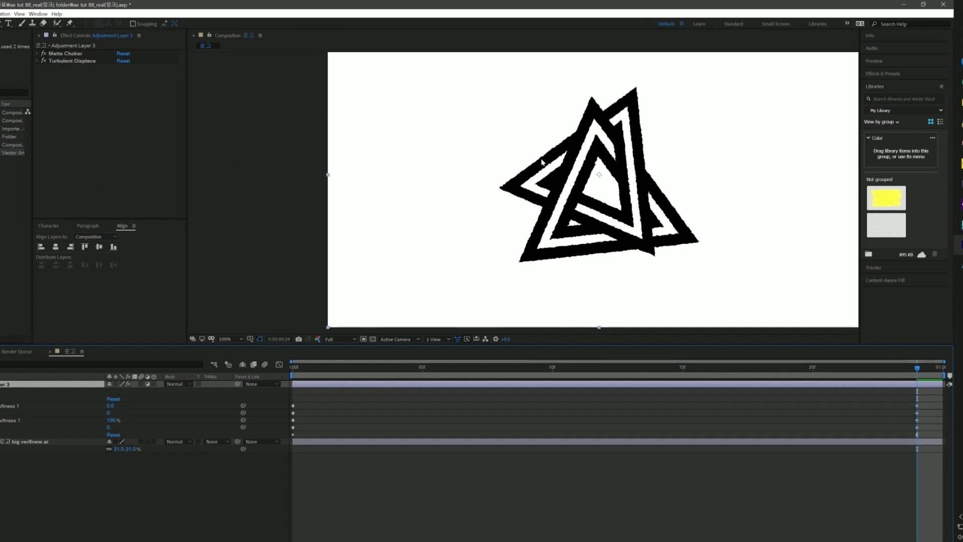
scroll(542, 162, "down", 2)
key("ctrl+space")
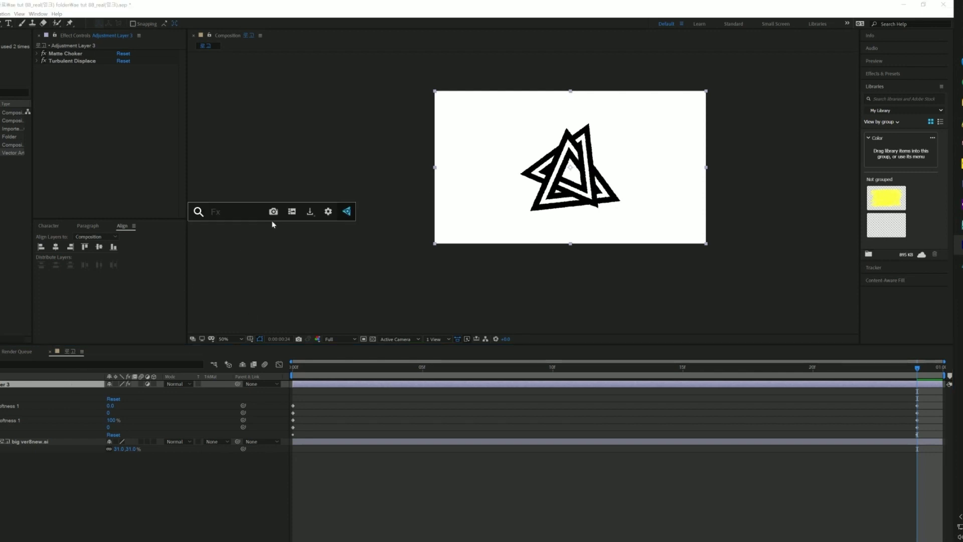
type("gau")
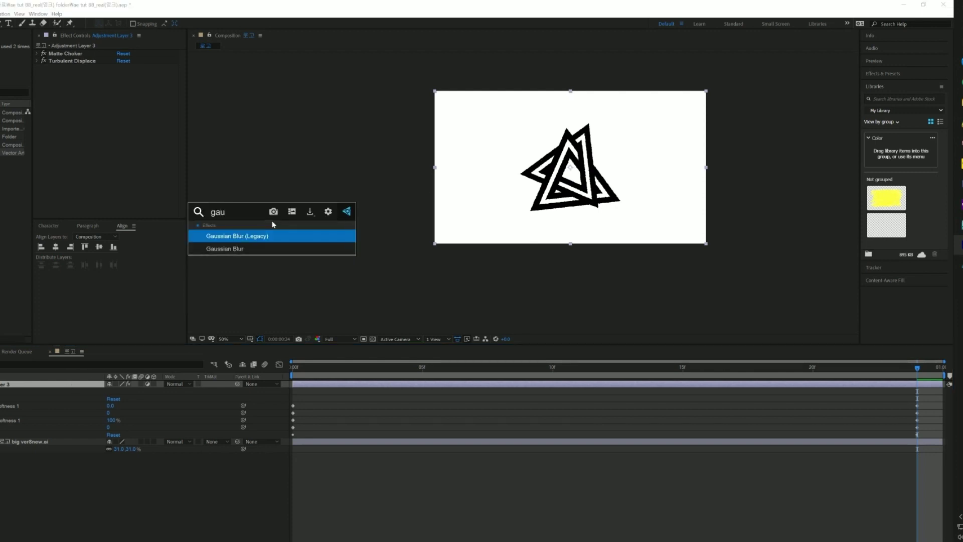
left_click(225, 239)
Step: Set the Gaussian Blur Blurriness to 3.5
left_click(121, 75)
type("3")
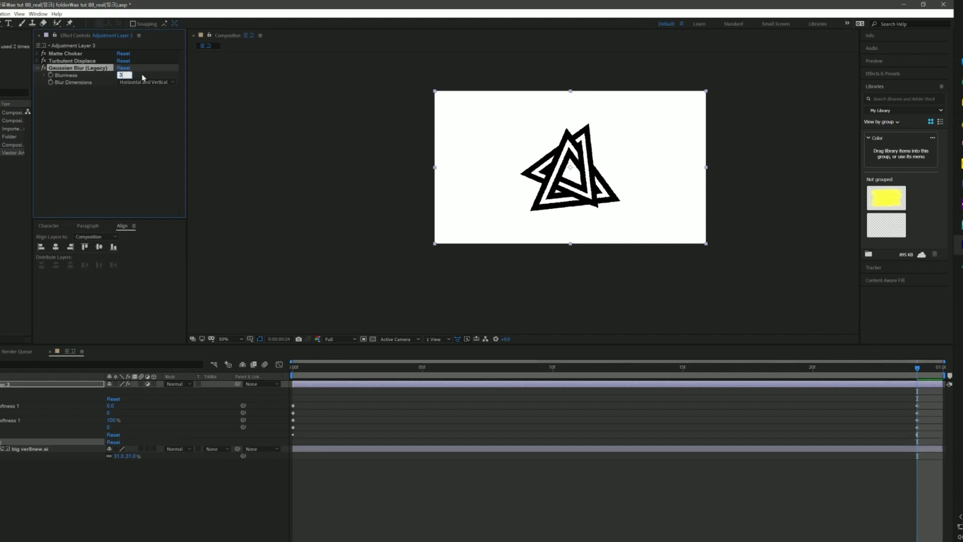
type(".5")
key("Return")
scroll(537, 150, "up", 2)
scroll(546, 165, "up", 2)
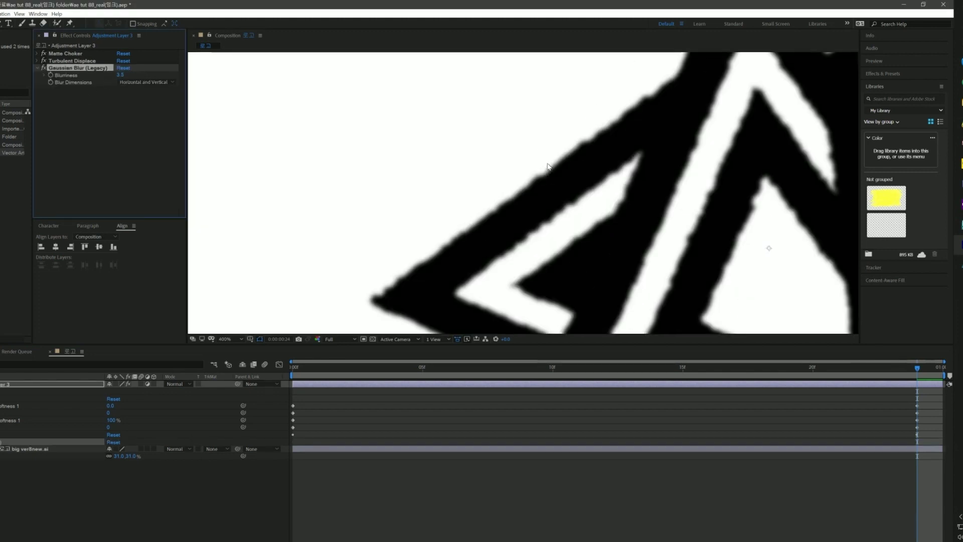
scroll(534, 183, "down", 2)
scroll(533, 183, "down", 2)
scroll(537, 183, "up", 2)
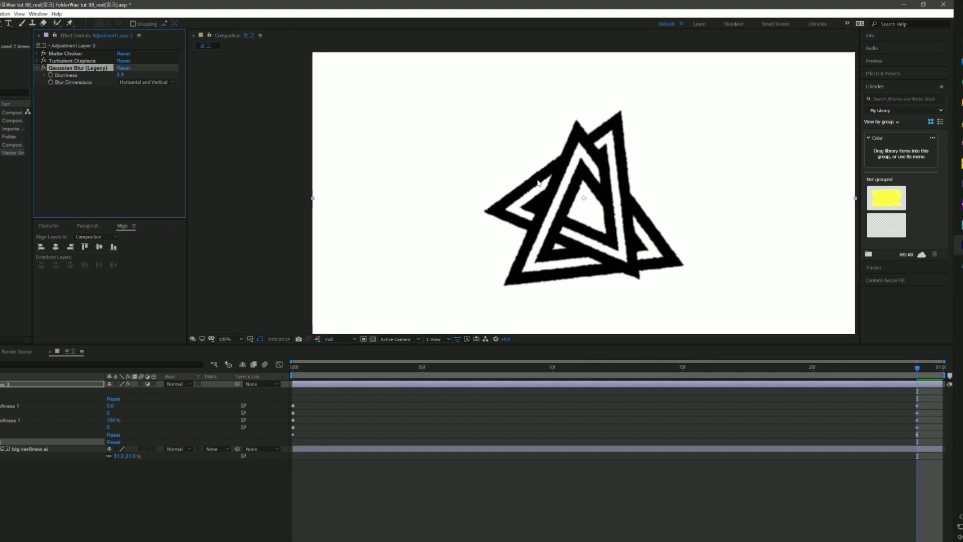
Step: Add CC Radial Blur to the adjustment layer with Type set to Fading Zoom
left_click(32, 384)
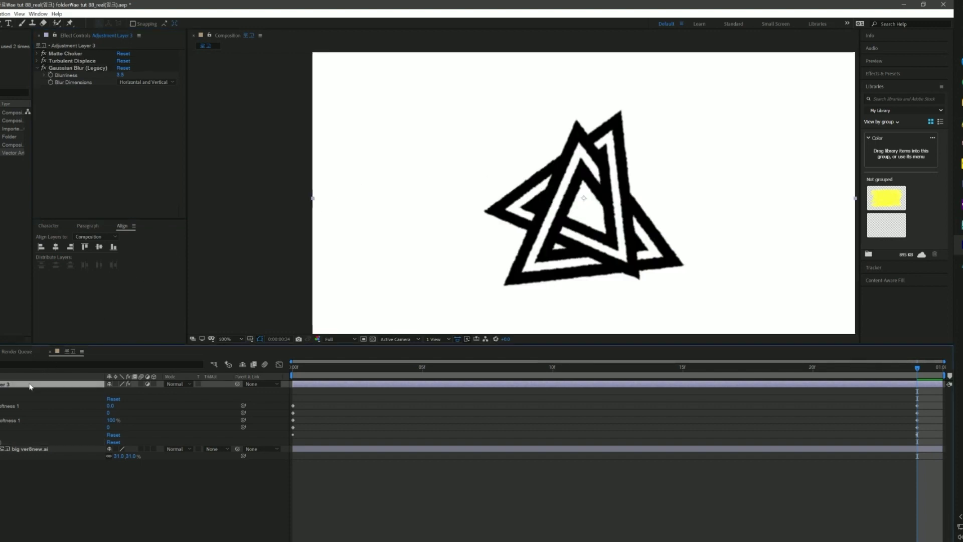
key("ctrl+space")
type("cc")
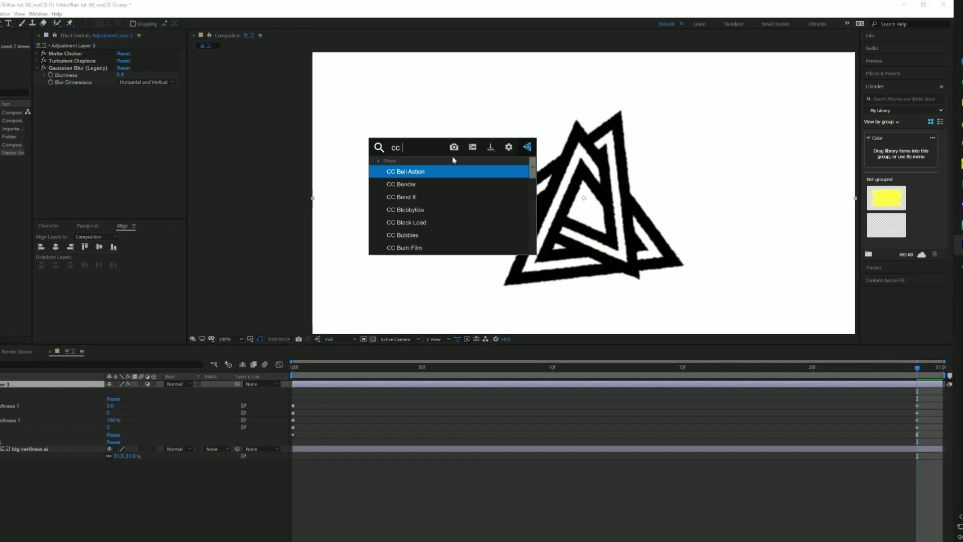
type(" ra")
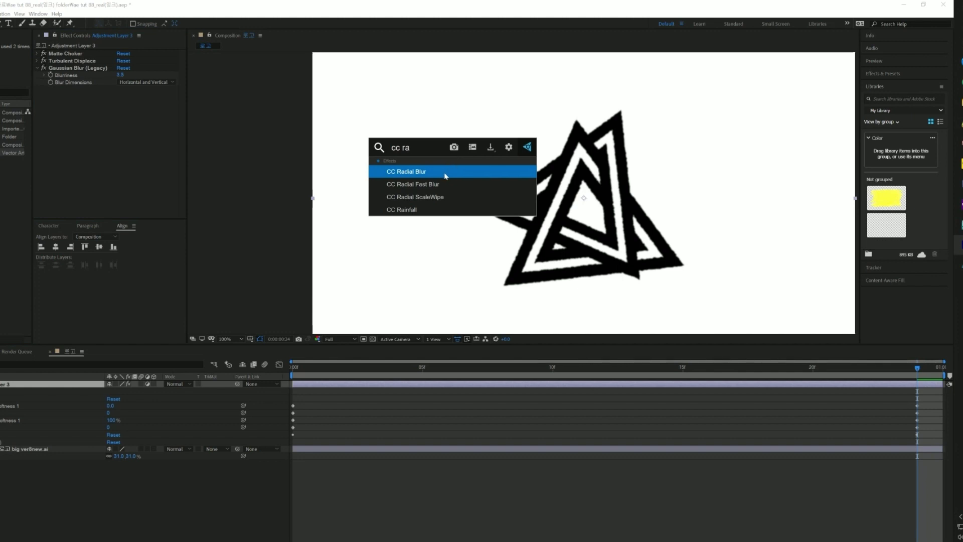
left_click(446, 176)
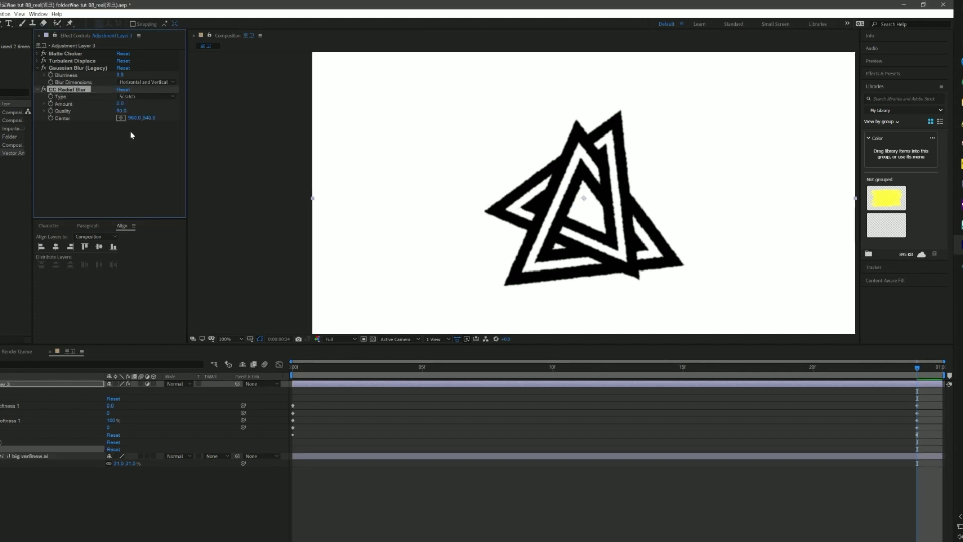
left_click(134, 96)
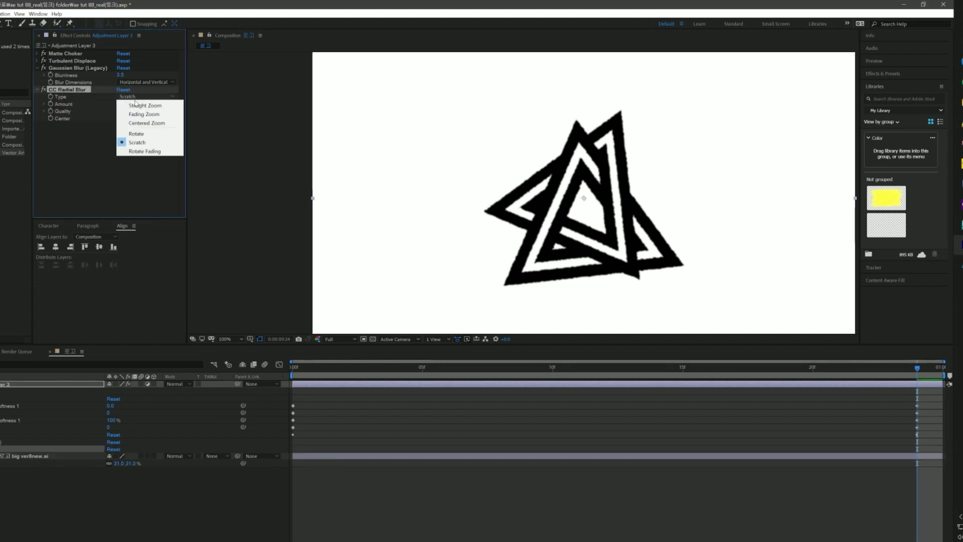
left_click(163, 115)
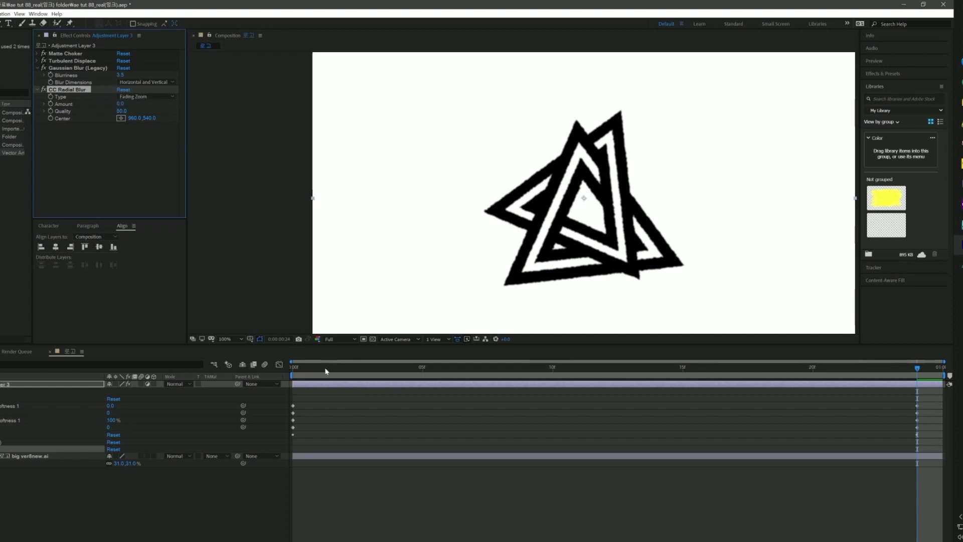
Step: Keyframe the radial blur Amount from the first frame up to 40 at the last frame
key("Home")
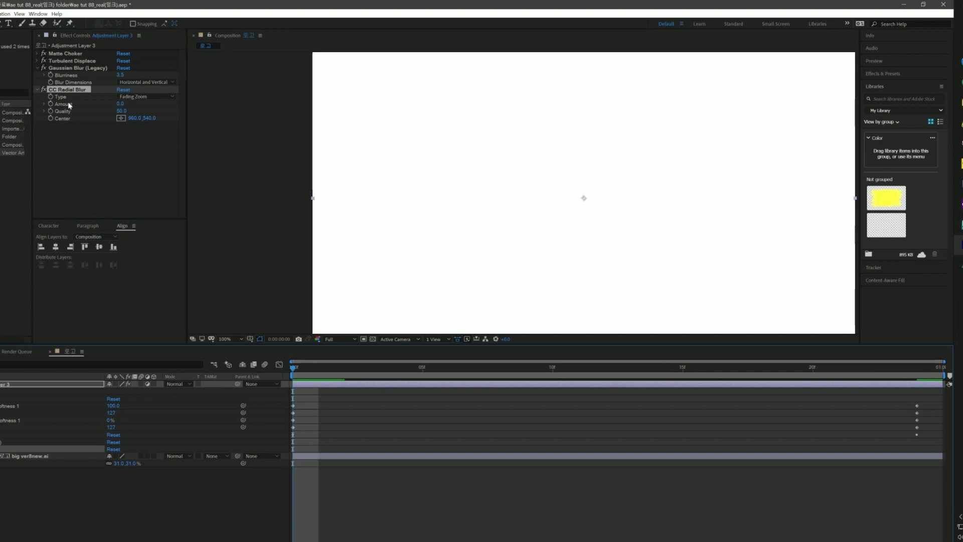
left_click(52, 104)
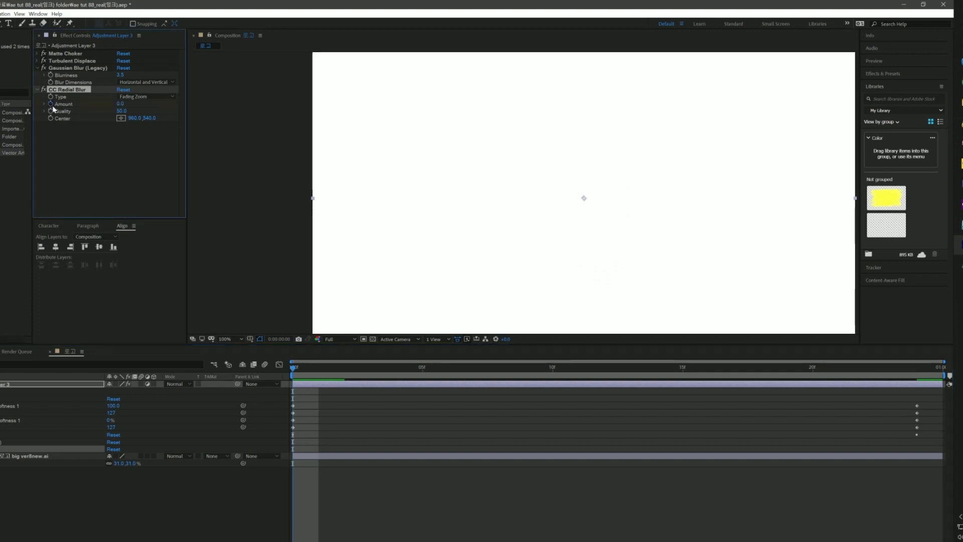
left_click(307, 371)
key("End")
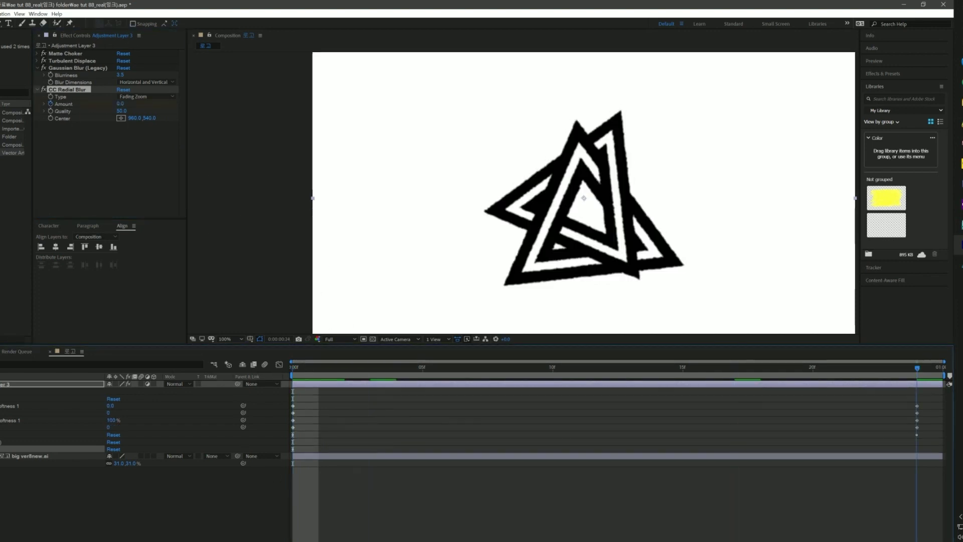
left_click(122, 104)
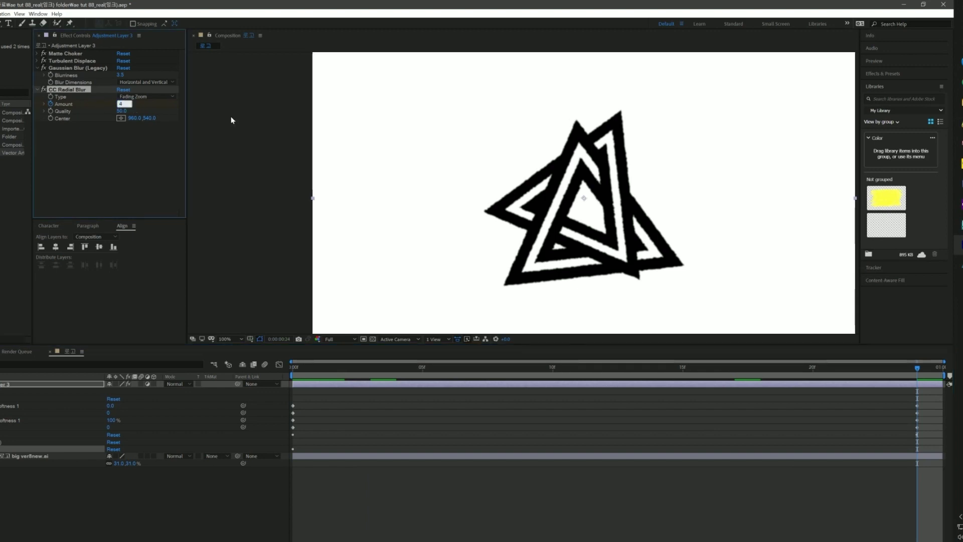
type("0.0")
key("Return")
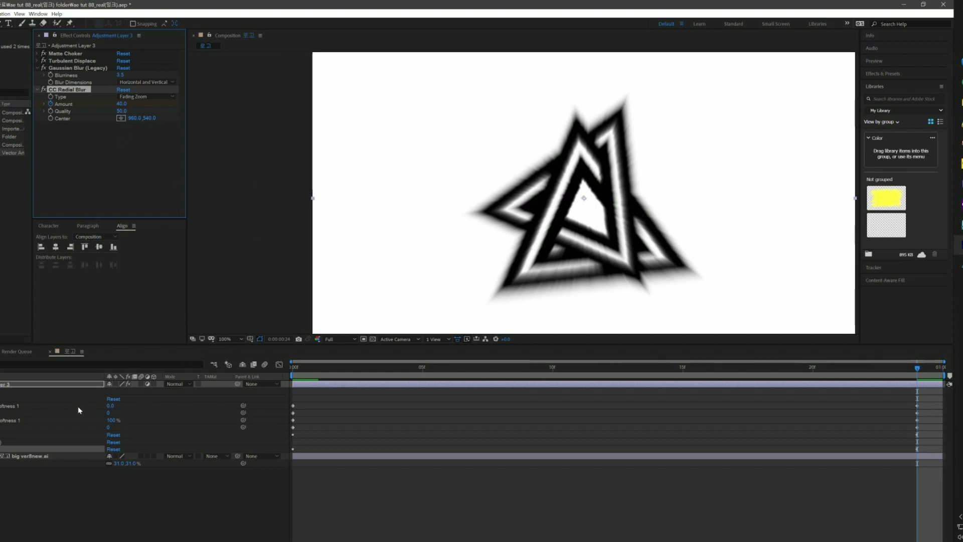
left_click(63, 385)
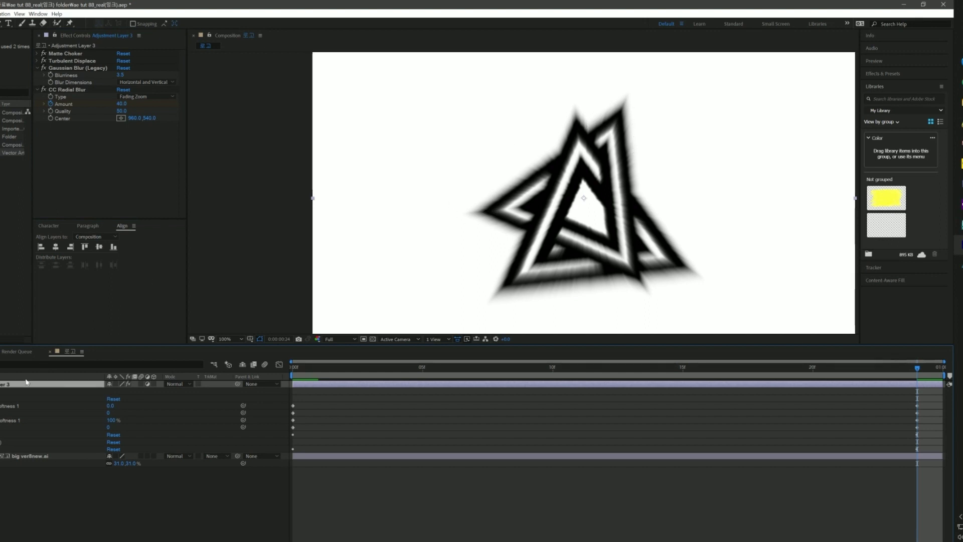
Step: Add a second Turbulent Displace with Size 11 and Complexity 5
key("ctrl+space")
type("t")
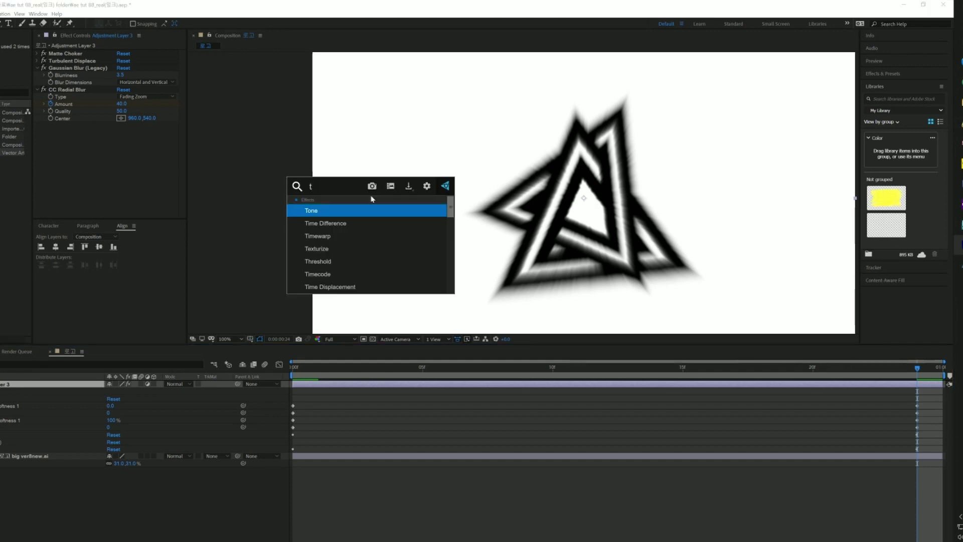
type("ur")
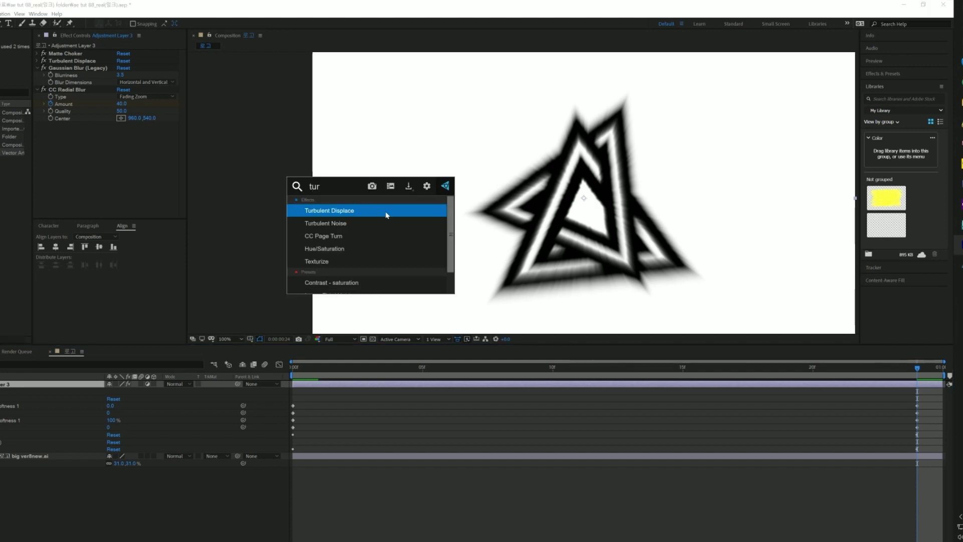
left_click(386, 214)
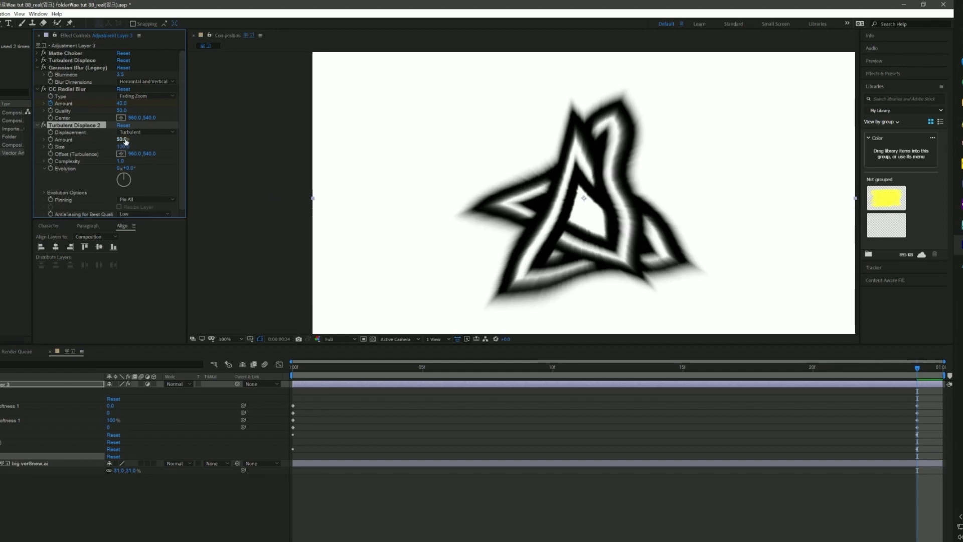
left_click(123, 147)
type("11")
key("Return")
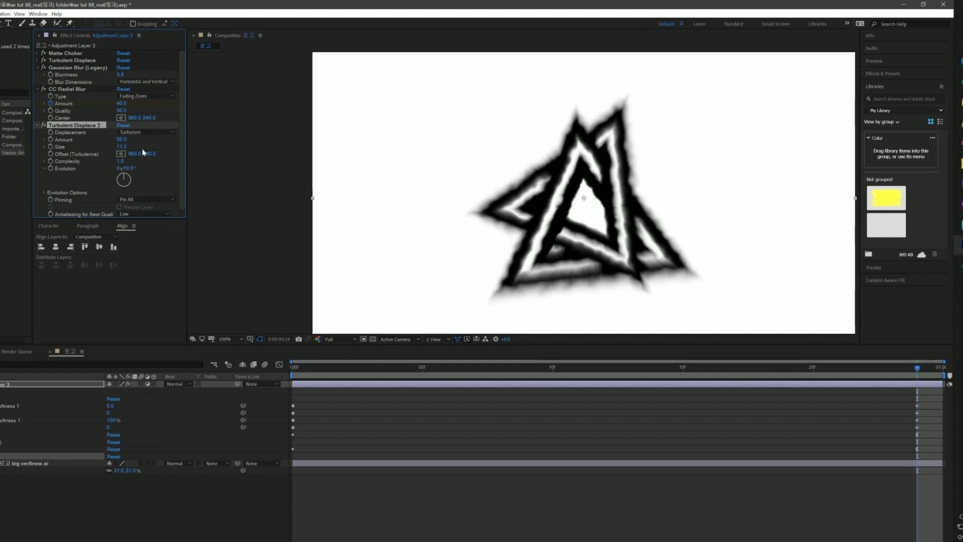
left_click(120, 161)
type("5")
key("Return")
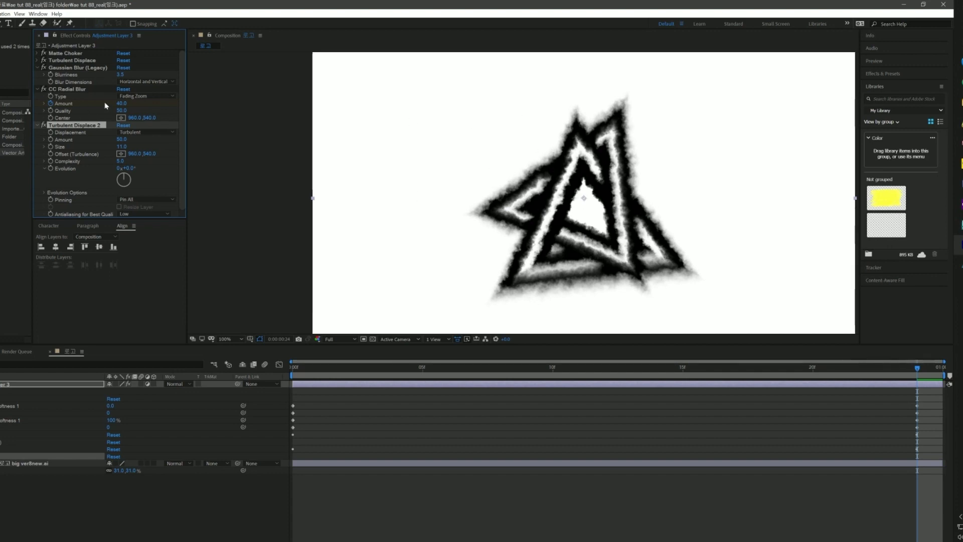
Step: Collapse the Gaussian Blur, CC Radial Blur and Turbulent Displace 2 settings and both layers, then deselect all layers
left_click(38, 67)
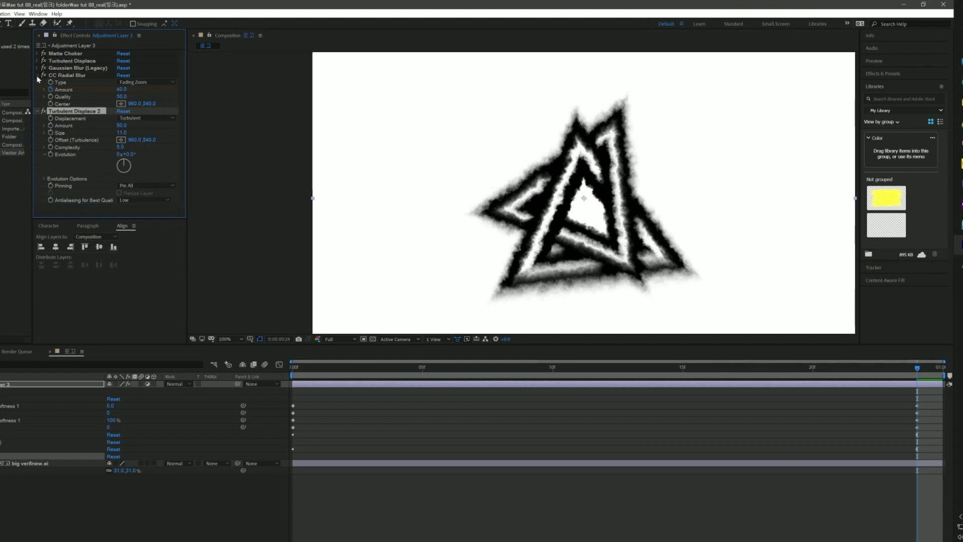
left_click(38, 75)
left_click(37, 82)
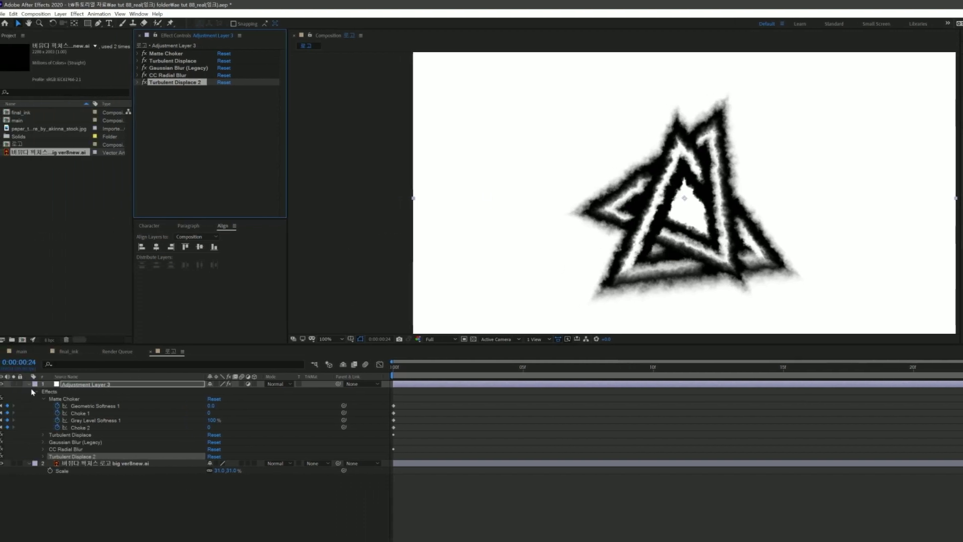
left_click(28, 384)
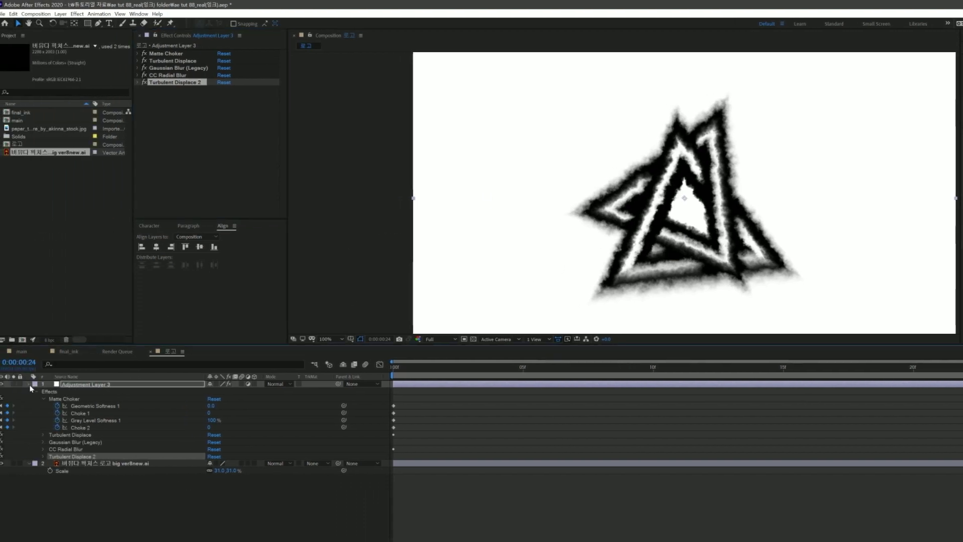
left_click(29, 391)
left_click(135, 418)
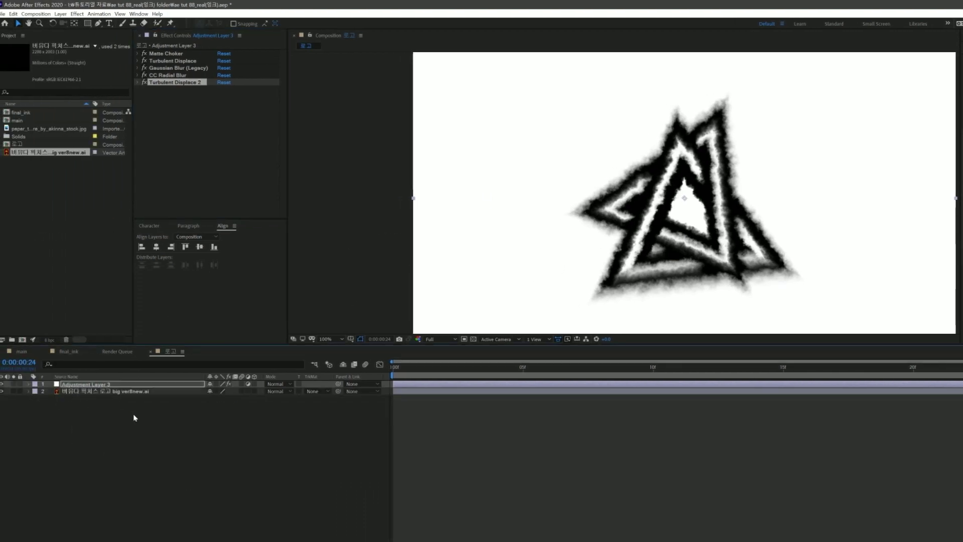
left_click(180, 424)
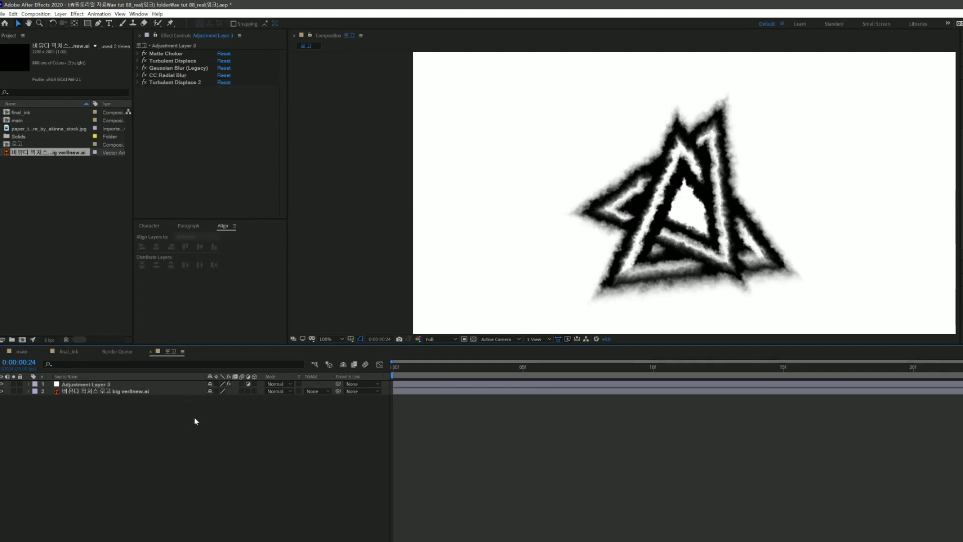
left_click(35, 13)
Step: Create a new 3-second composition named 잉크 블리딩
left_click(55, 31)
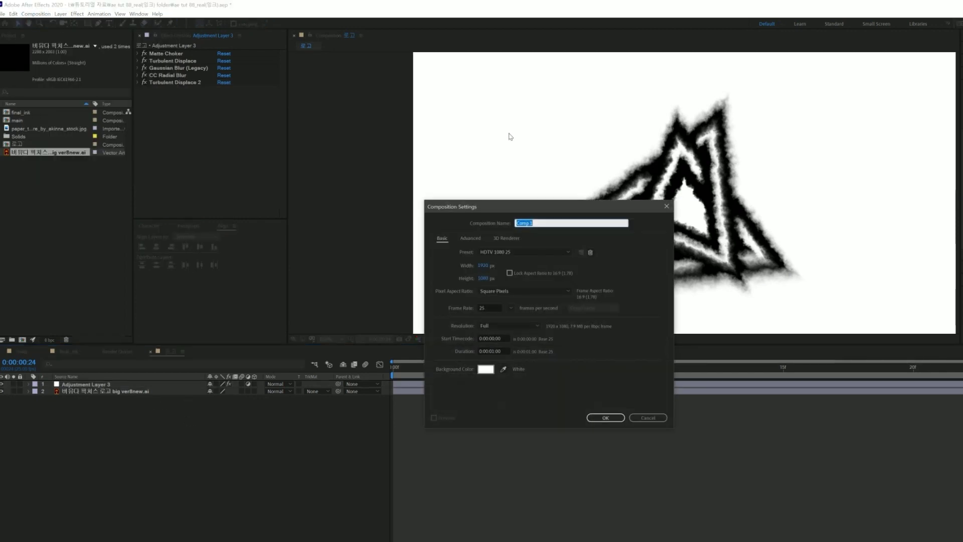
type("잉")
type("크 블리")
type("딩")
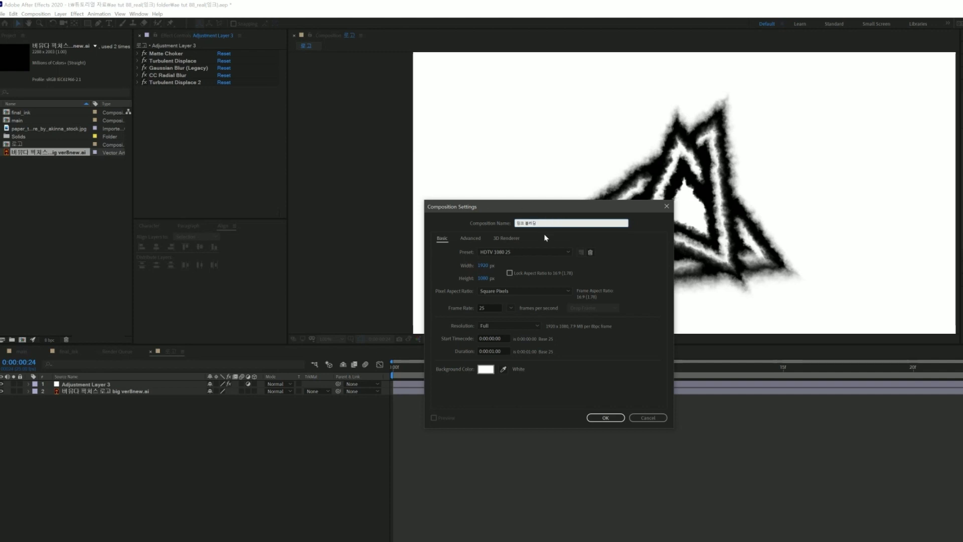
key("BackSpace")
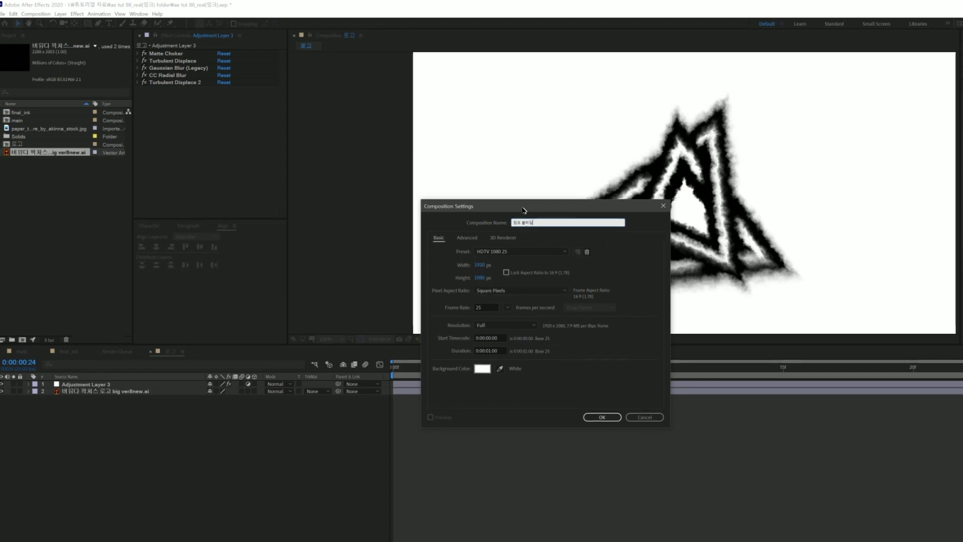
left_click_drag(520, 212, 512, 211)
left_click(481, 349)
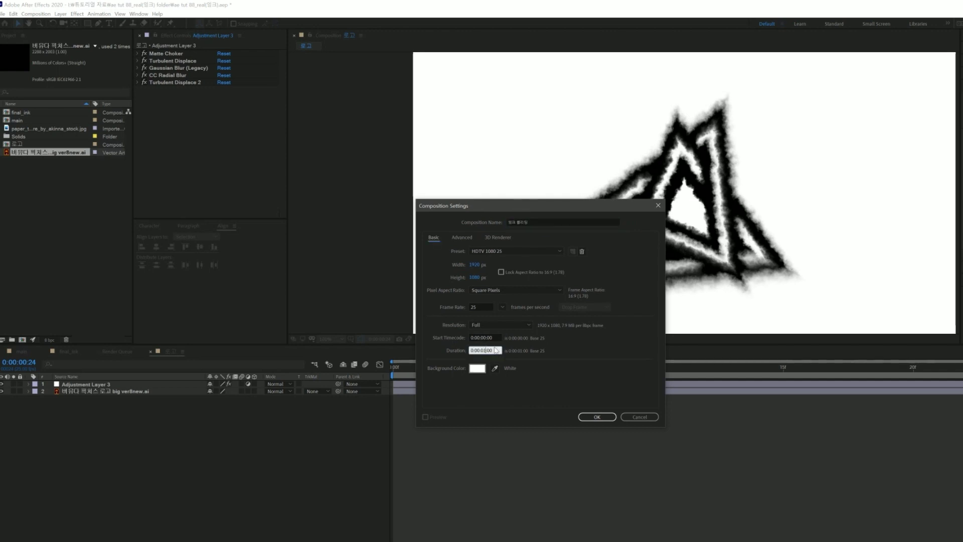
type("3")
left_click(595, 416)
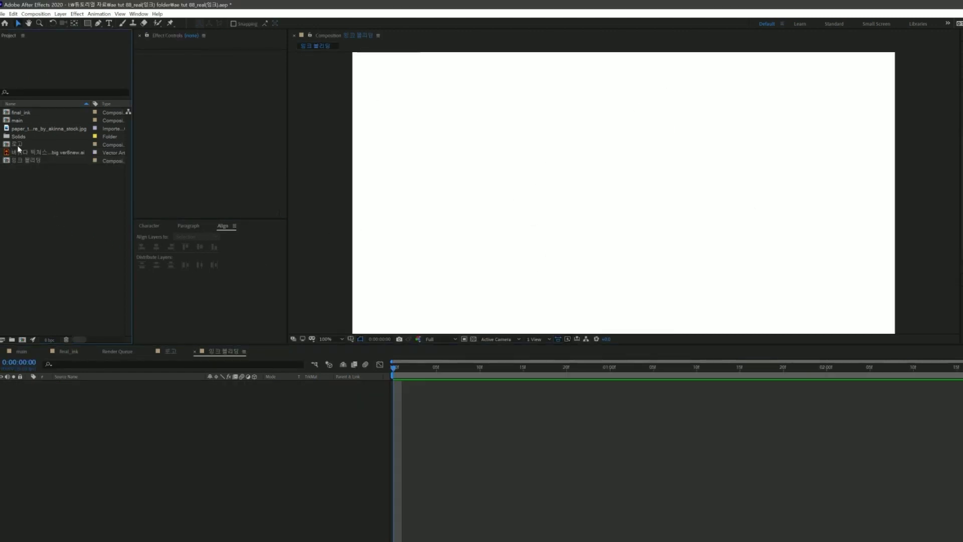
Step: Nest the 로고 comp into 잉크 블리딩 and place the paper texture image beneath it
left_click_drag(20, 144, 164, 431)
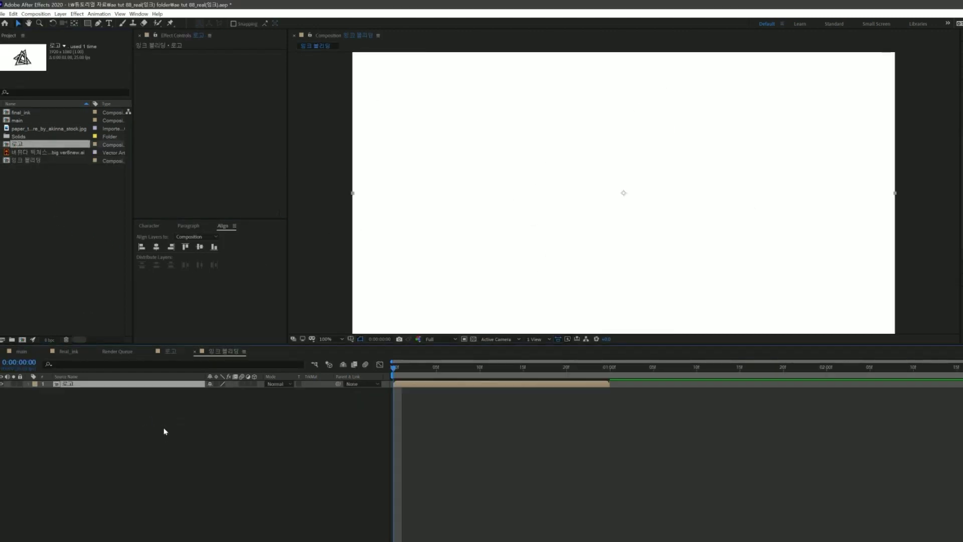
left_click_drag(410, 371, 567, 371)
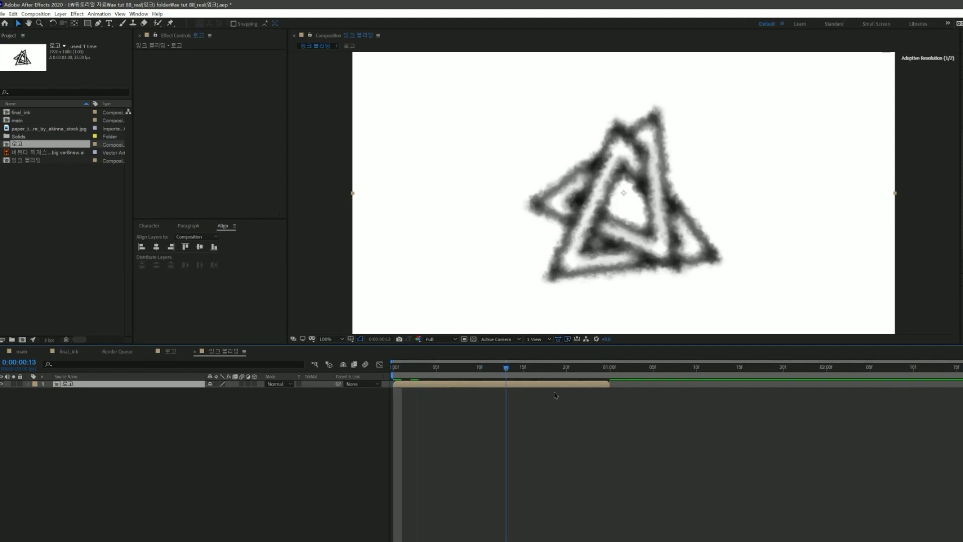
key("comma")
left_click(176, 433)
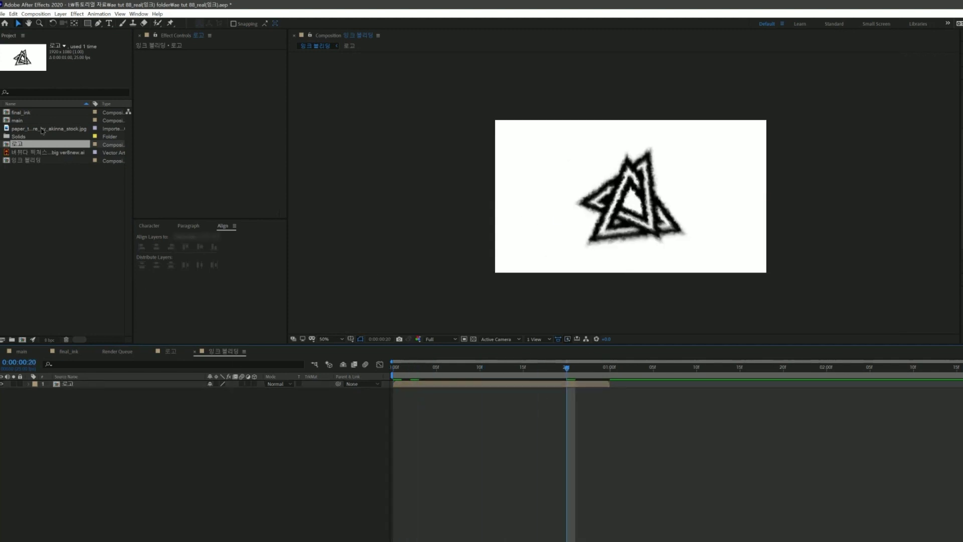
left_click_drag(42, 129, 181, 396)
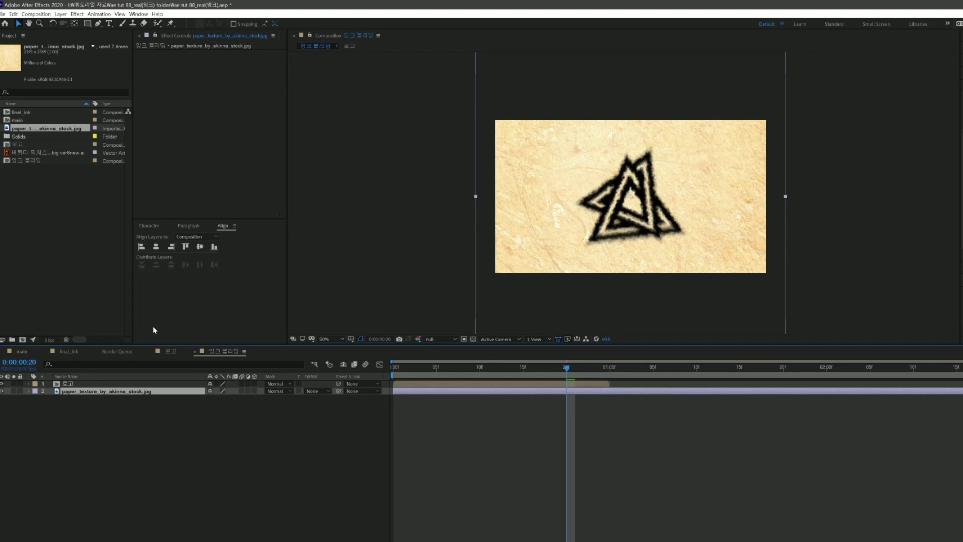
left_click(129, 384)
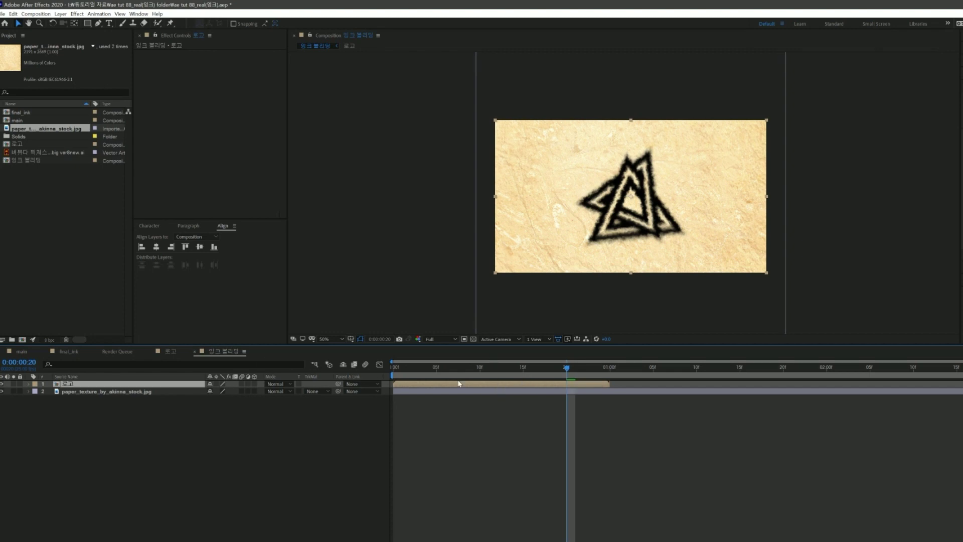
Step: Enable Time Remapping on the 로고 layer and stretch it and its last keyframe to the comp end
right_click(175, 388)
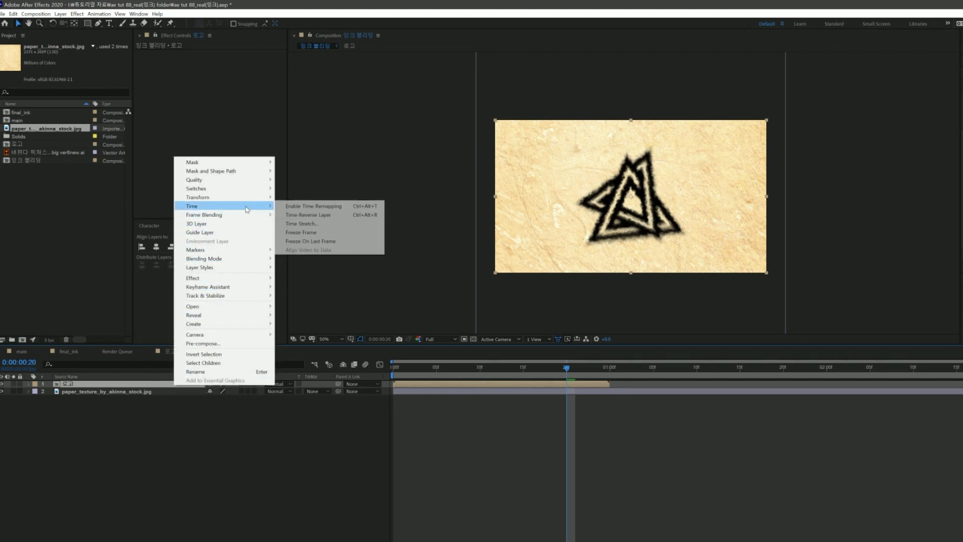
mouse_move(247, 206)
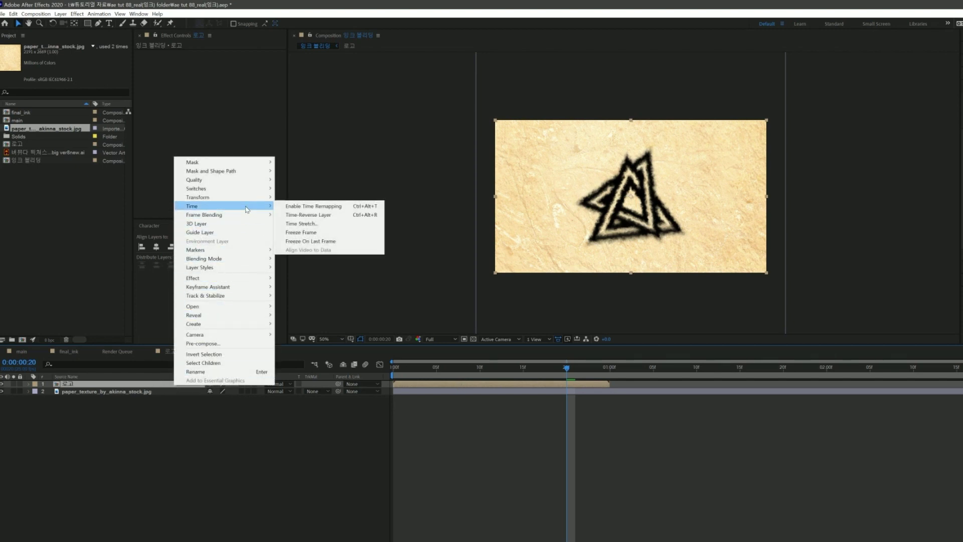
left_click(299, 206)
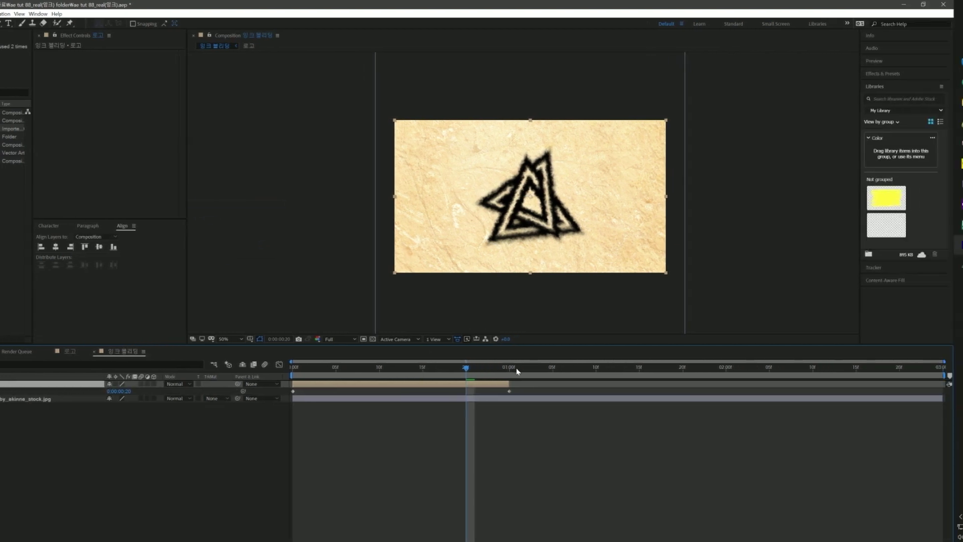
left_click_drag(512, 384, 944, 391)
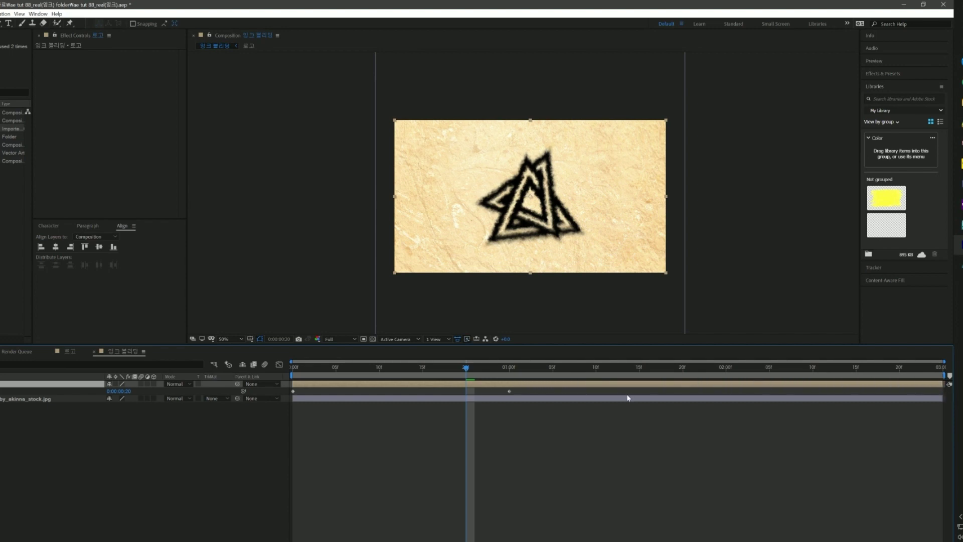
left_click_drag(509, 391, 942, 408)
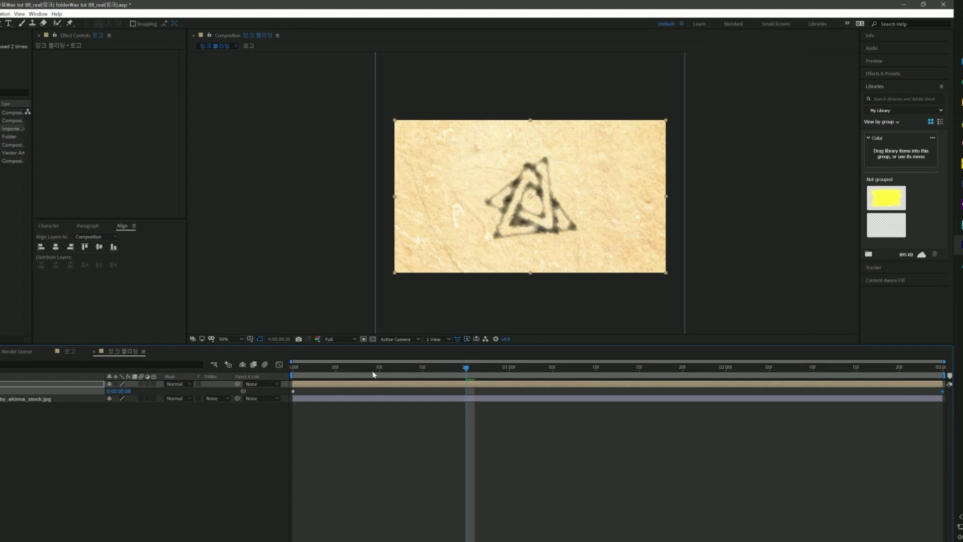
Step: Preview and scrub the slowed-down ink-bleed animation across the timeline
key("space")
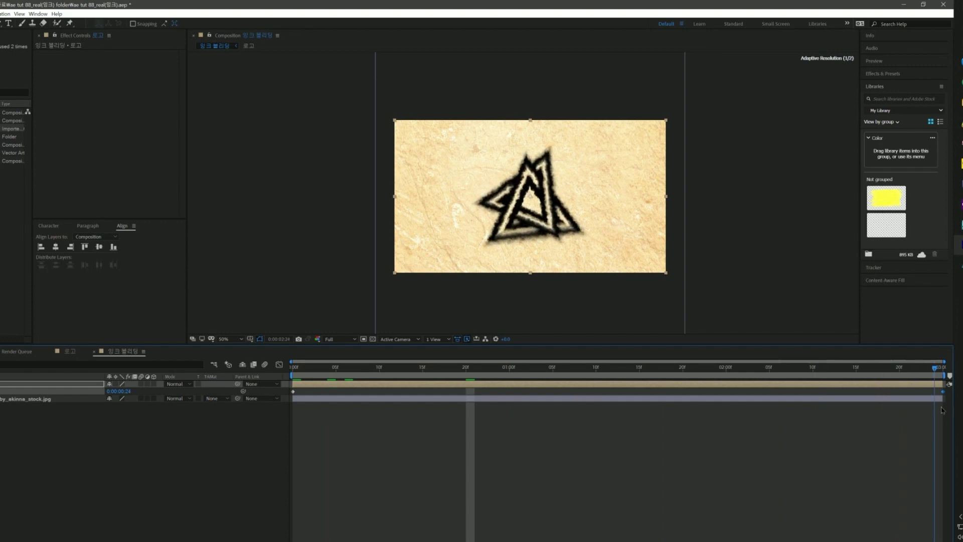
key("space")
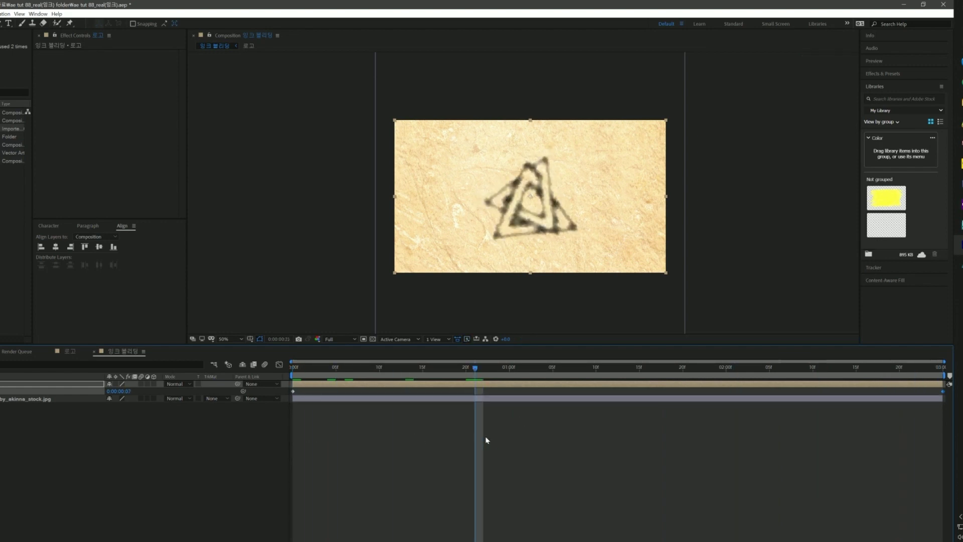
left_click_drag(475, 368, 509, 382)
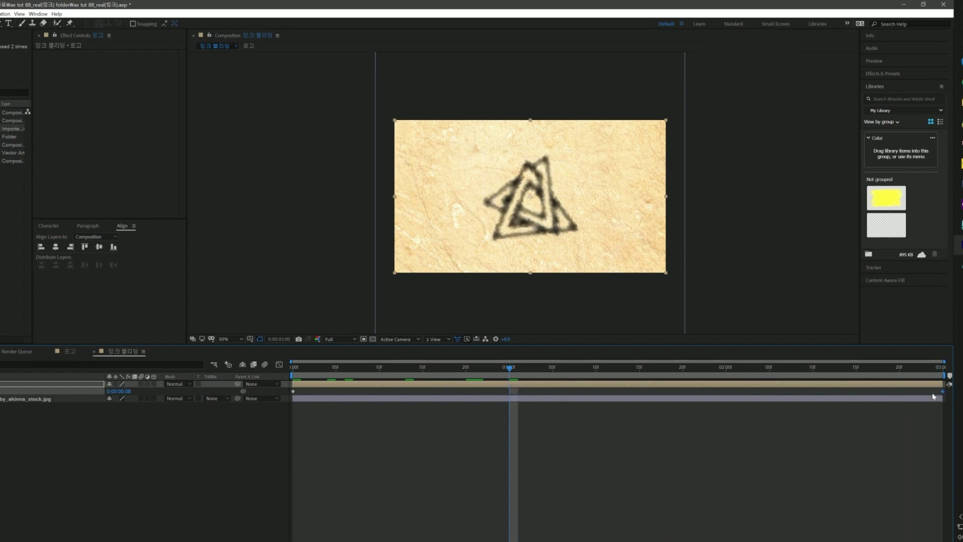
mouse_move(298, 371)
left_mouse_down()
mouse_move(286, 371)
mouse_move(958, 419)
left_mouse_up()
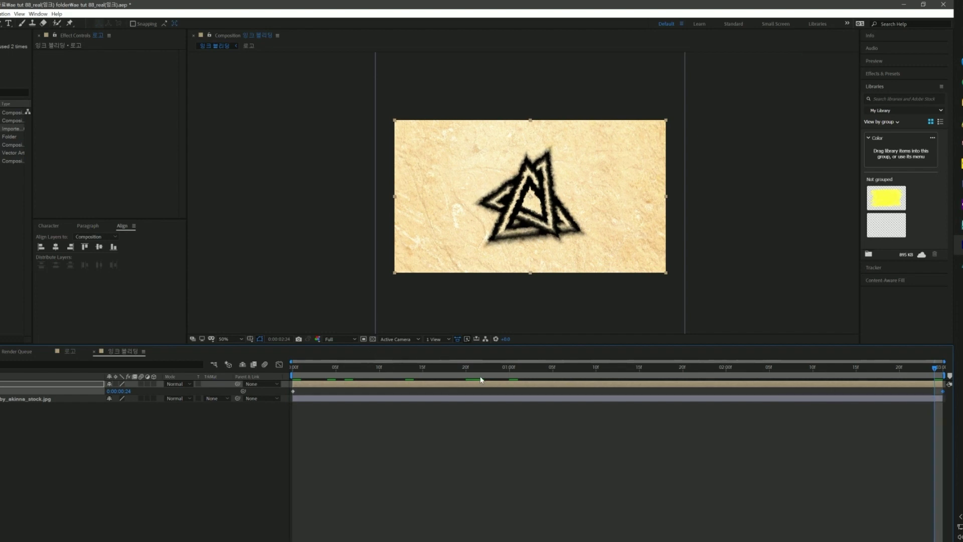
mouse_move(494, 371)
left_mouse_down()
mouse_move(787, 432)
mouse_move(882, 382)
mouse_move(597, 407)
left_mouse_up()
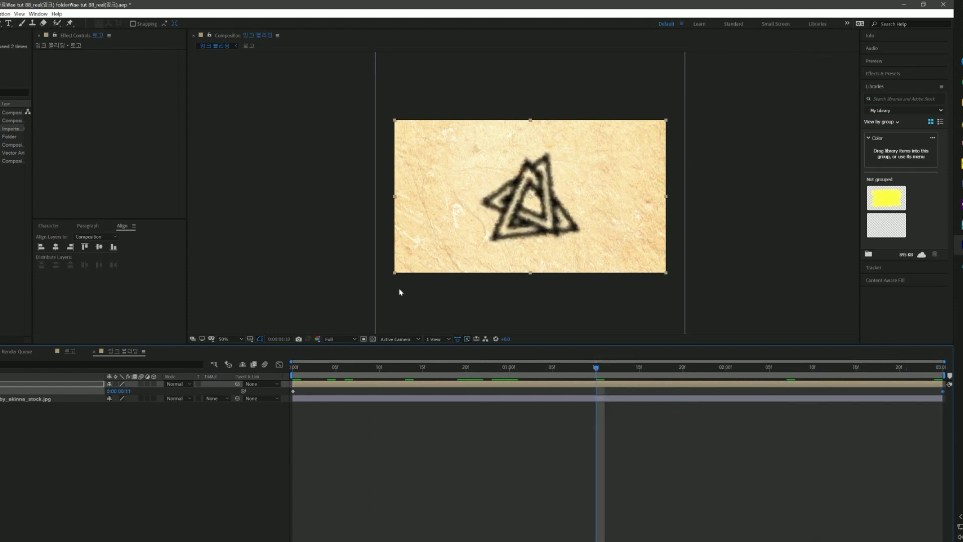
mouse_move(509, 366)
left_mouse_down()
mouse_move(494, 385)
mouse_move(711, 381)
left_mouse_up()
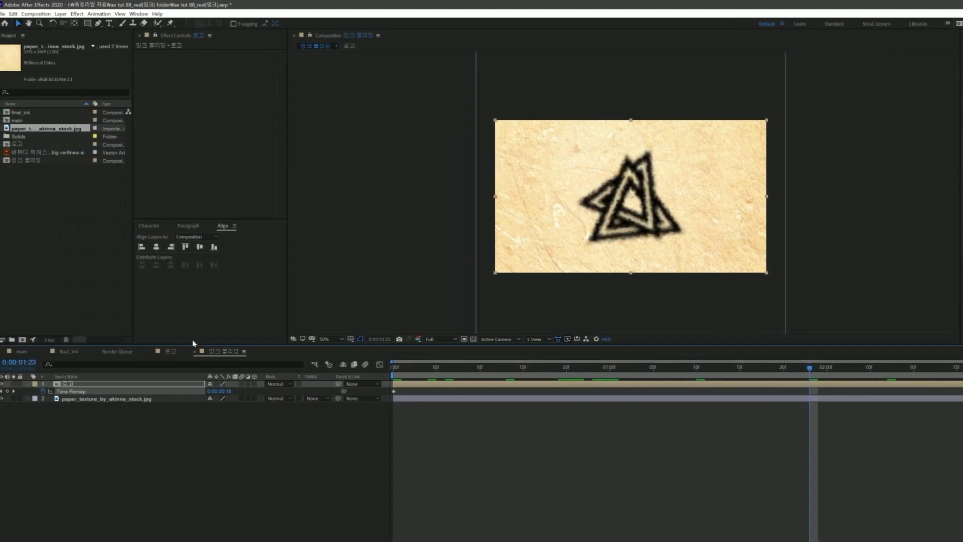
Step: Set the 로고 layer's blend mode to Overlay
left_click(268, 477)
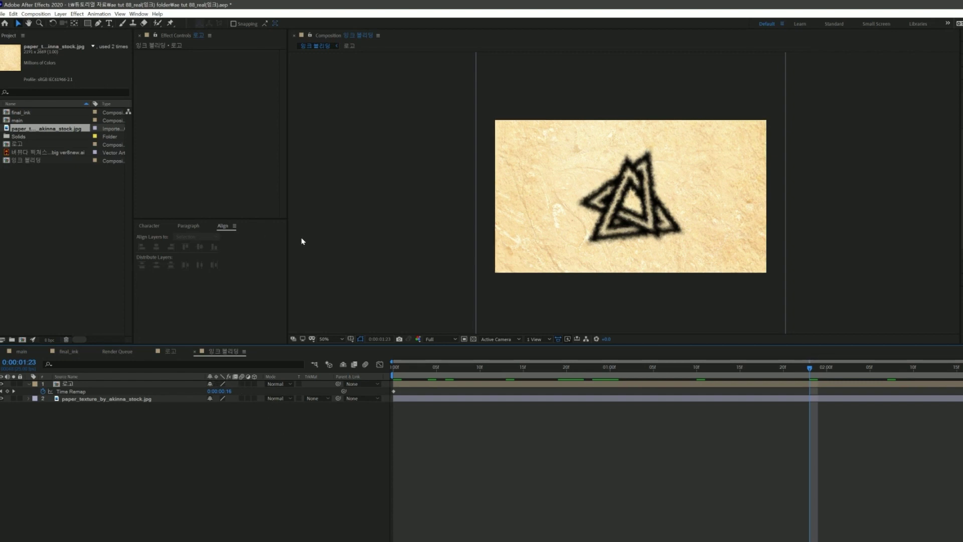
left_click(161, 384)
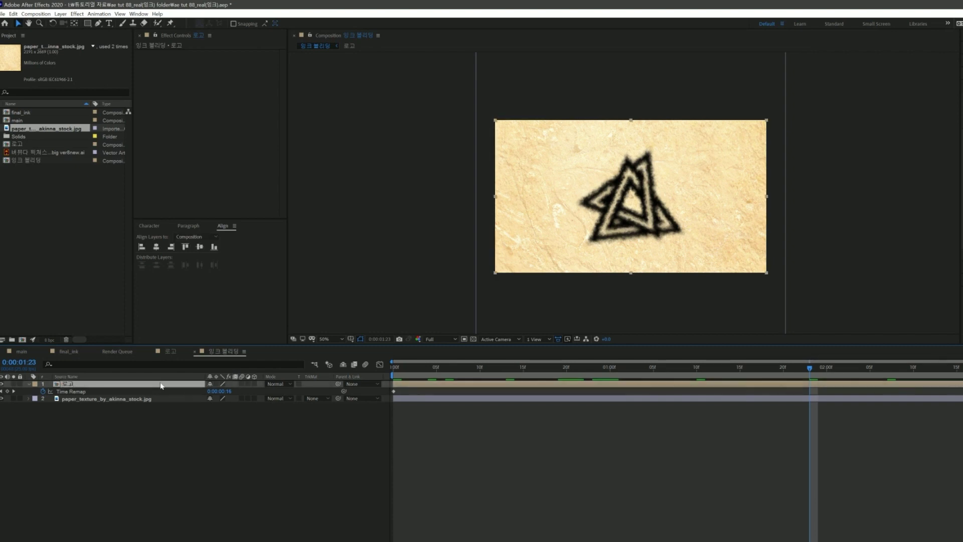
left_click(273, 384)
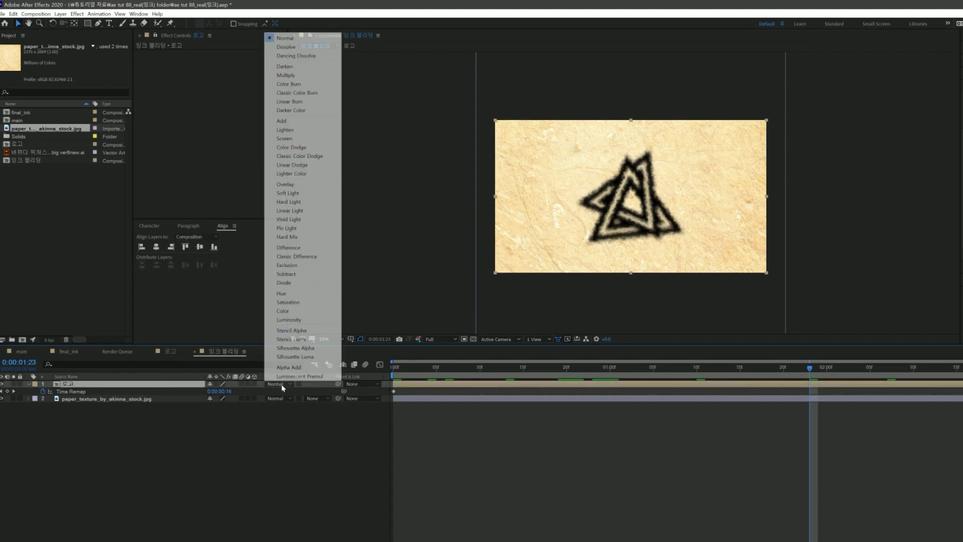
left_click(310, 189)
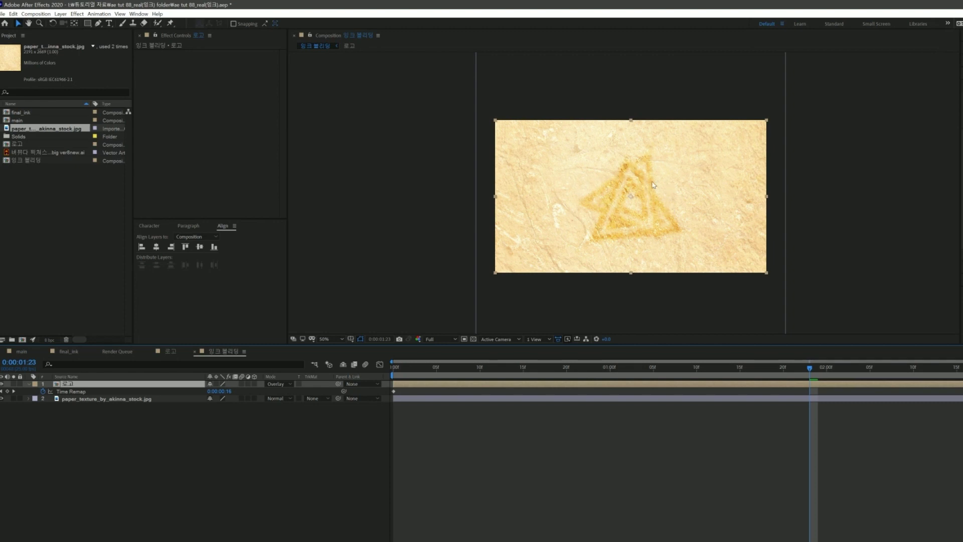
left_click_drag(792, 376, 792, 377)
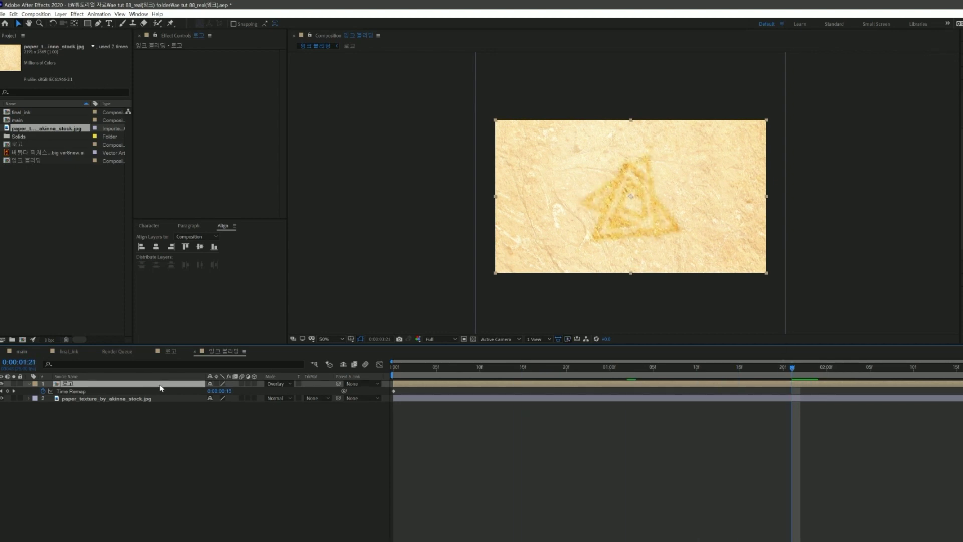
Step: Duplicate the 로고 layer twice to make three Overlay copies
key("ctrl+d")
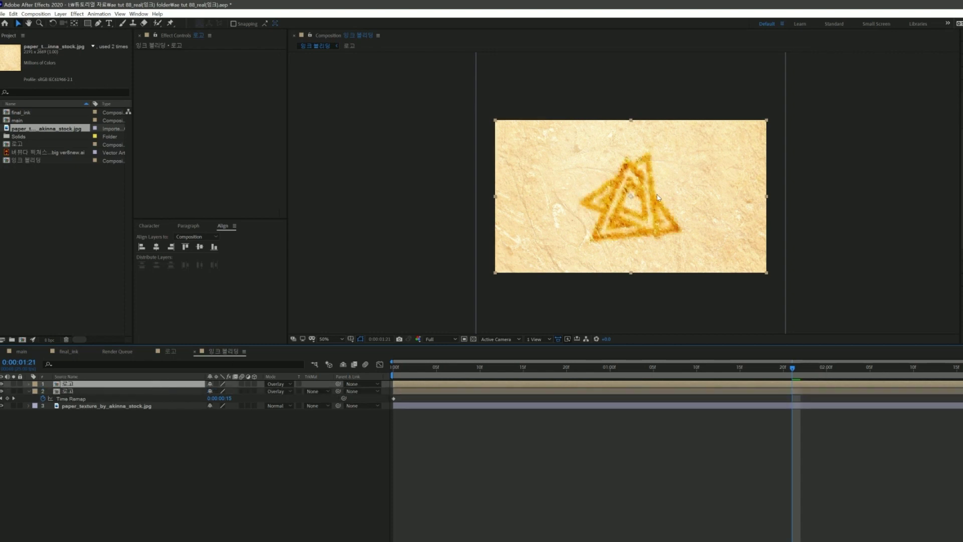
scroll(629, 197, "up", 2)
scroll(674, 168, "down", 2)
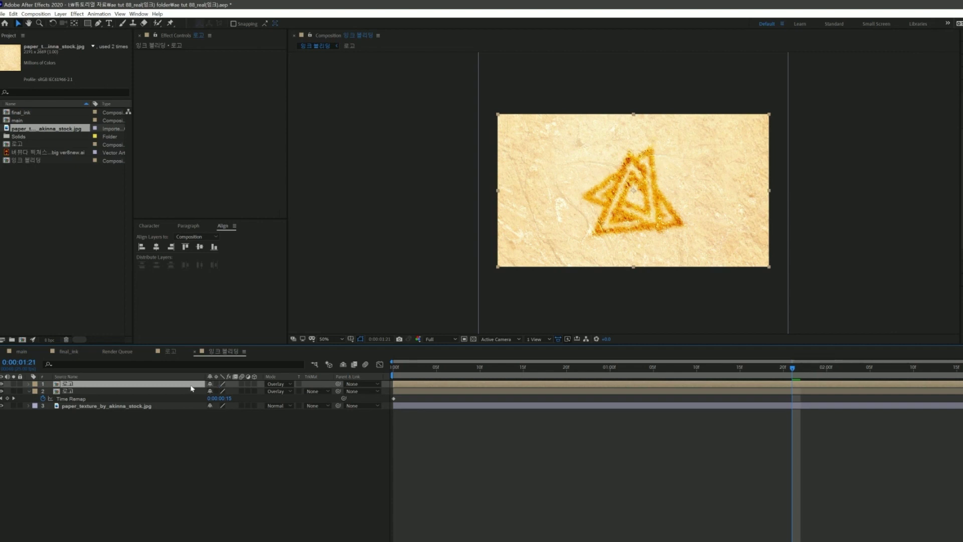
key("ctrl+d")
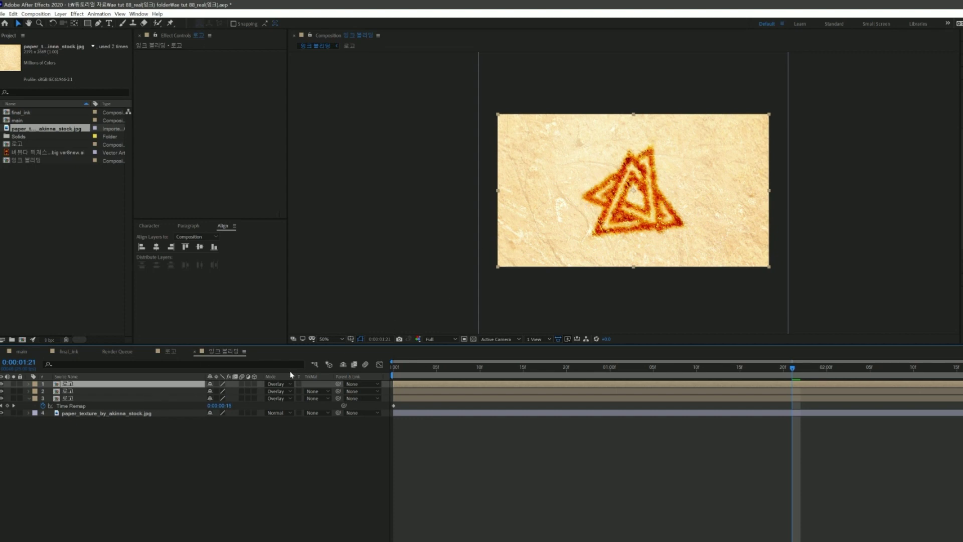
Step: Apply Levels to the paper texture with Input Black raised to 84
left_click(134, 412)
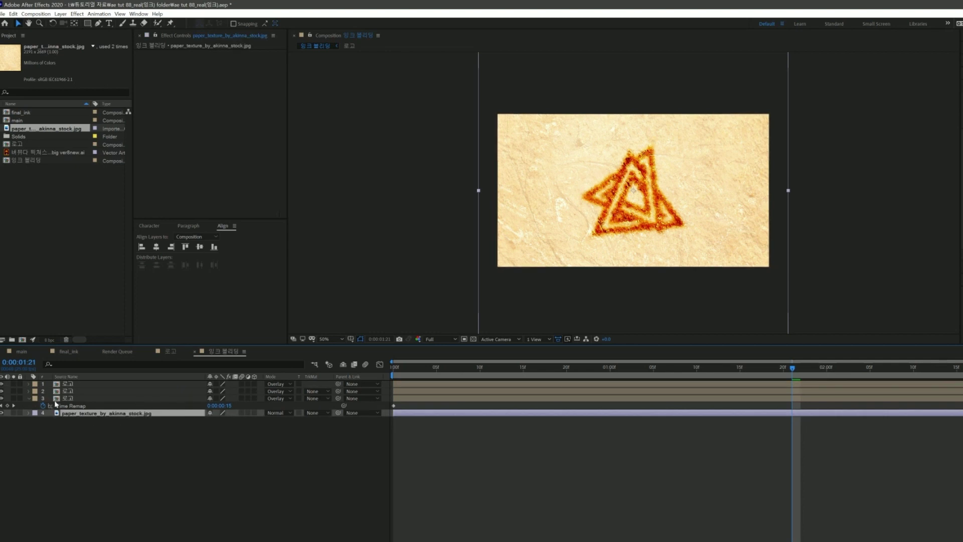
key("ctrl+space")
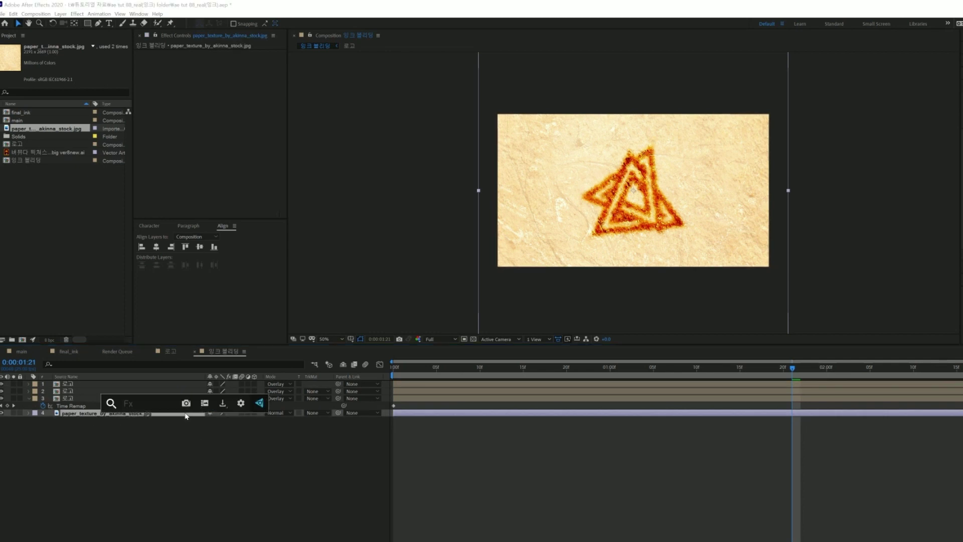
type("level")
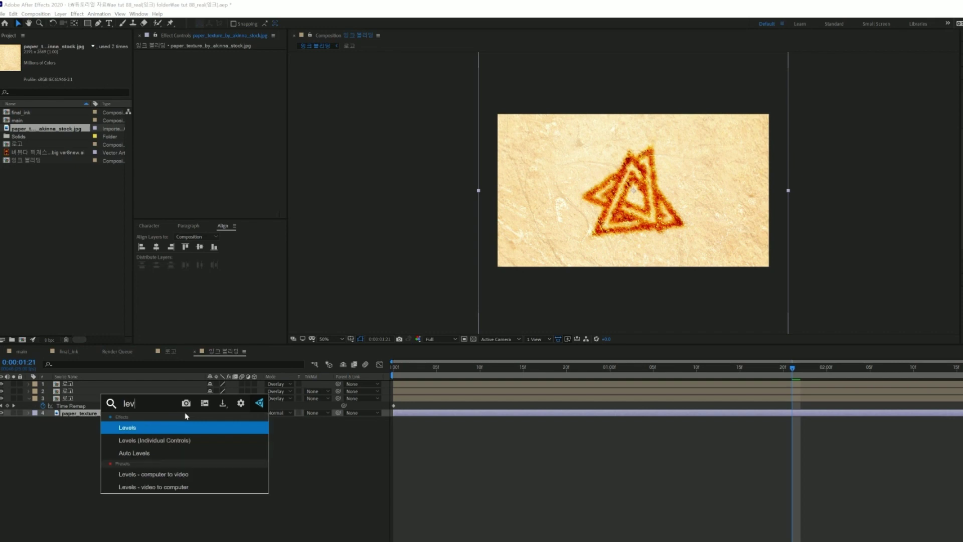
left_click(150, 431)
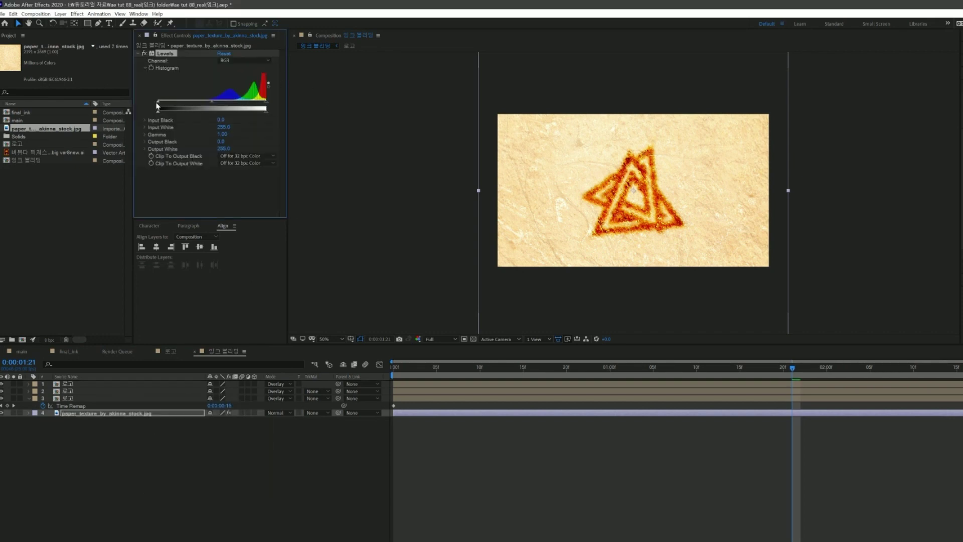
left_click_drag(157, 106, 224, 108)
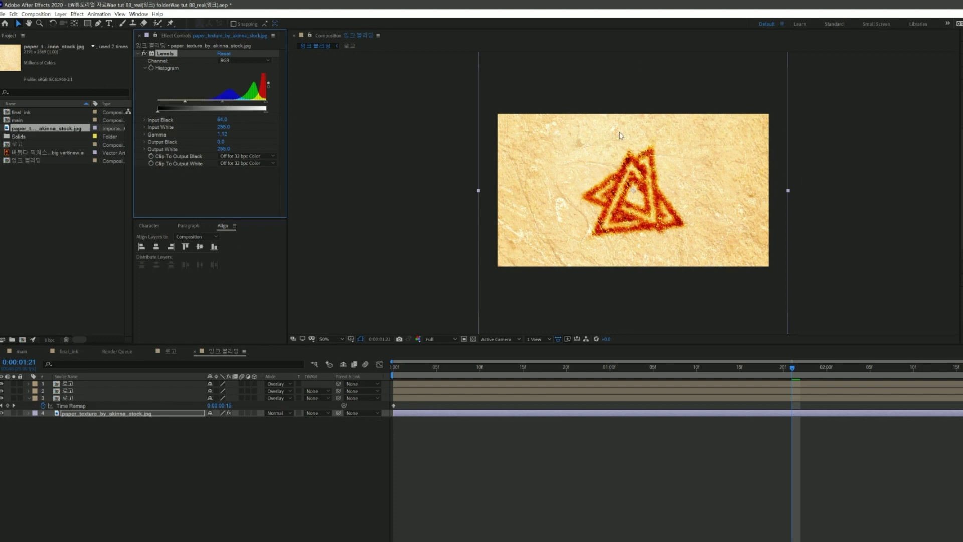
Step: Preview the finished composition and step through its frames
key("space")
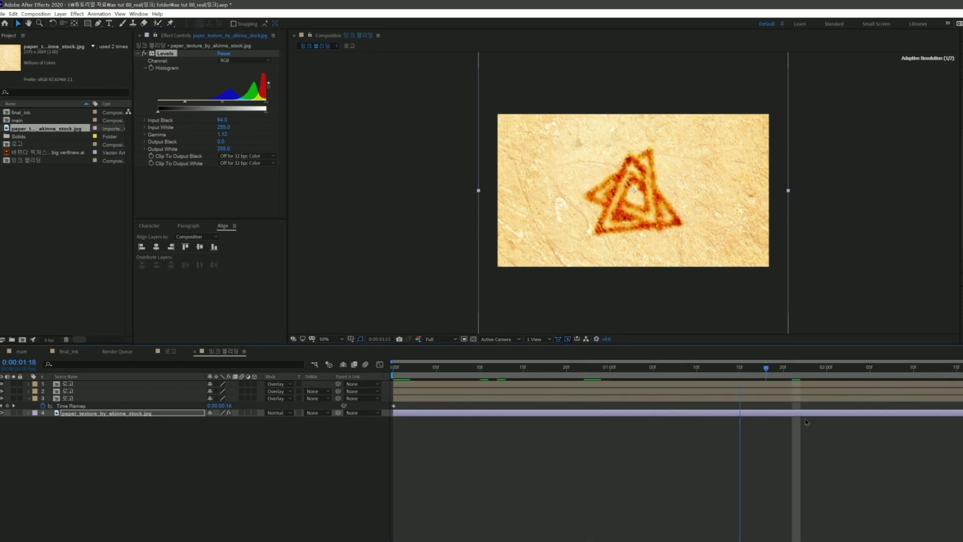
key("space")
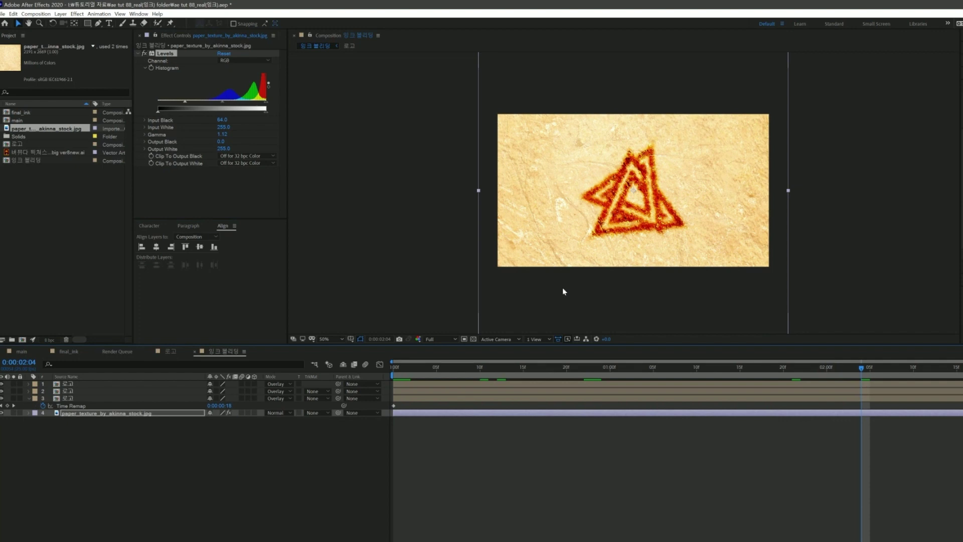
left_click(705, 371)
left_click_drag(706, 375, 715, 376)
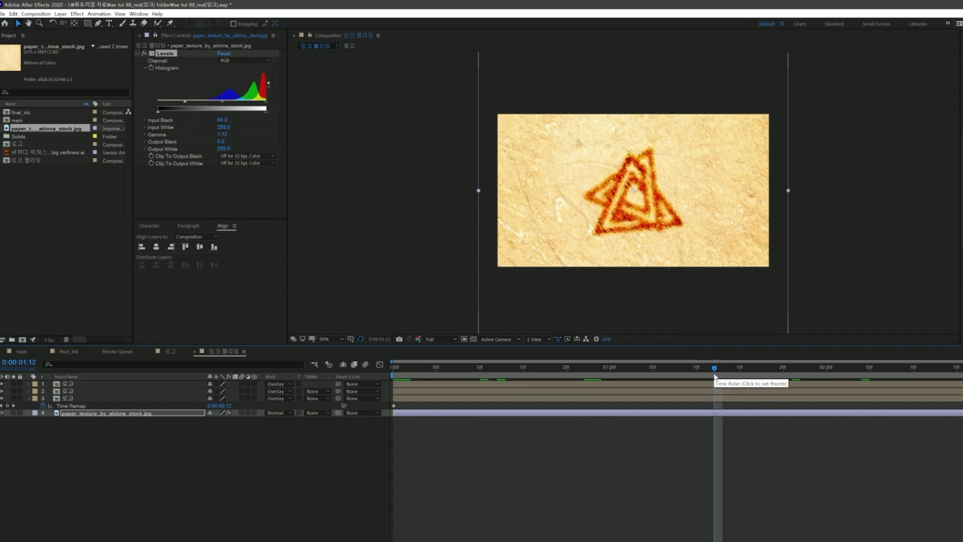